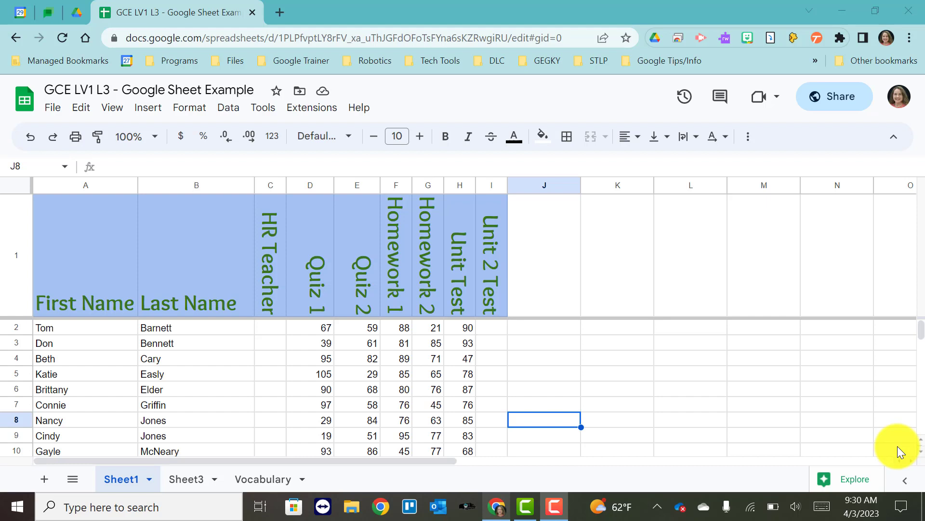
click(234, 114)
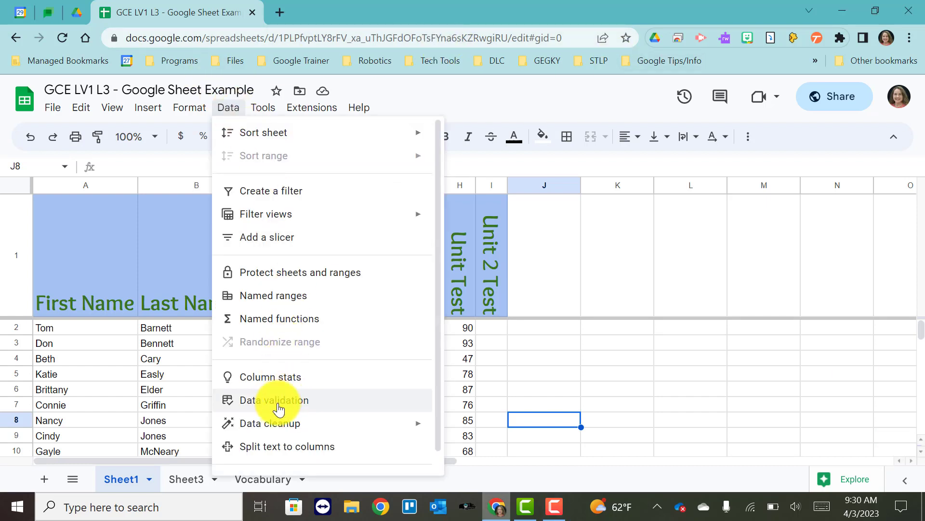
click(551, 378)
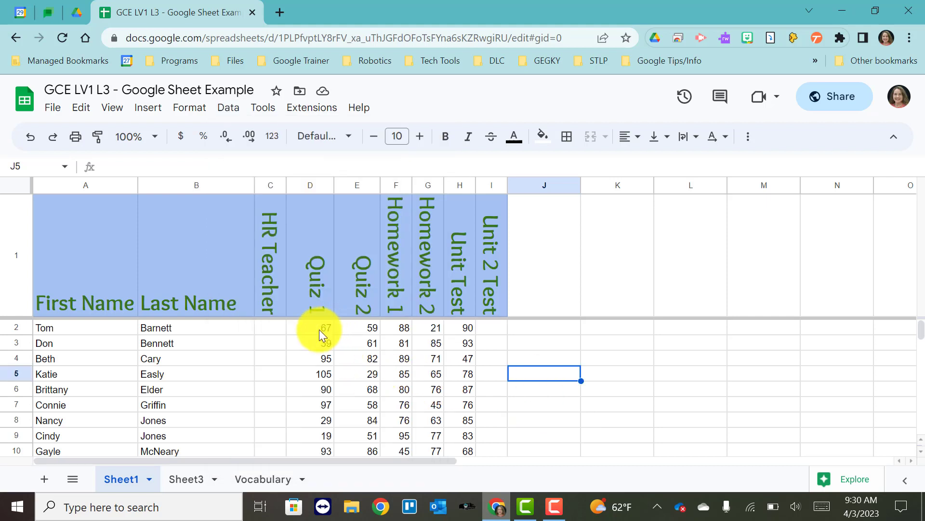
- Add a new data validation rule for the score cells D2:I21
drag(319, 329, 485, 361)
scroll(658, 379, up, 6)
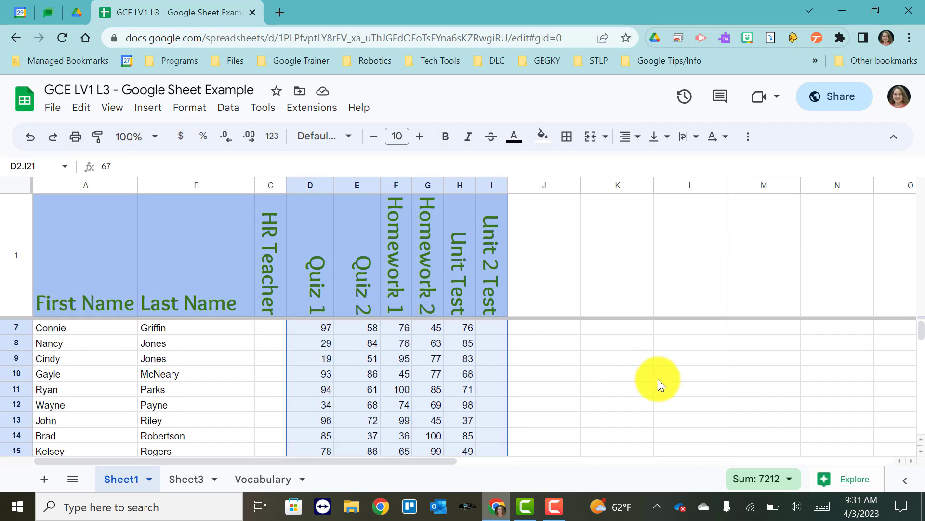
click(236, 107)
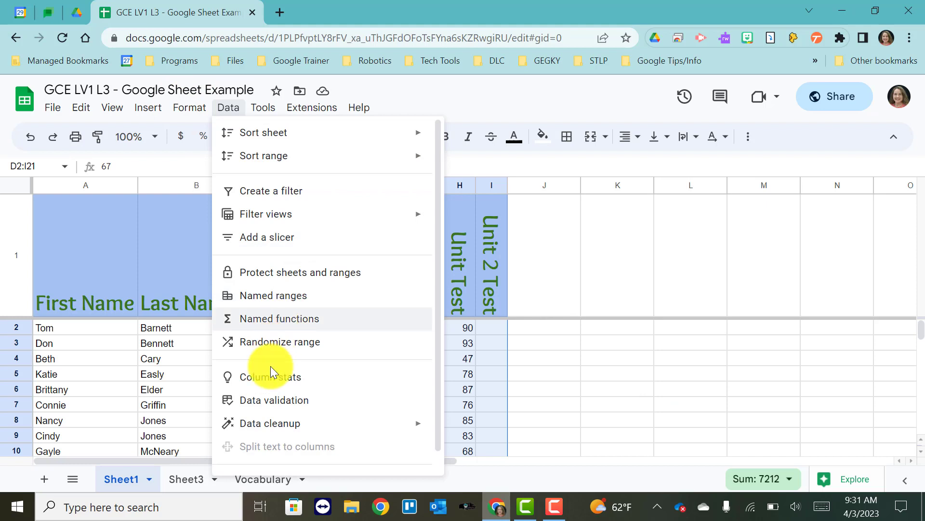
click(269, 401)
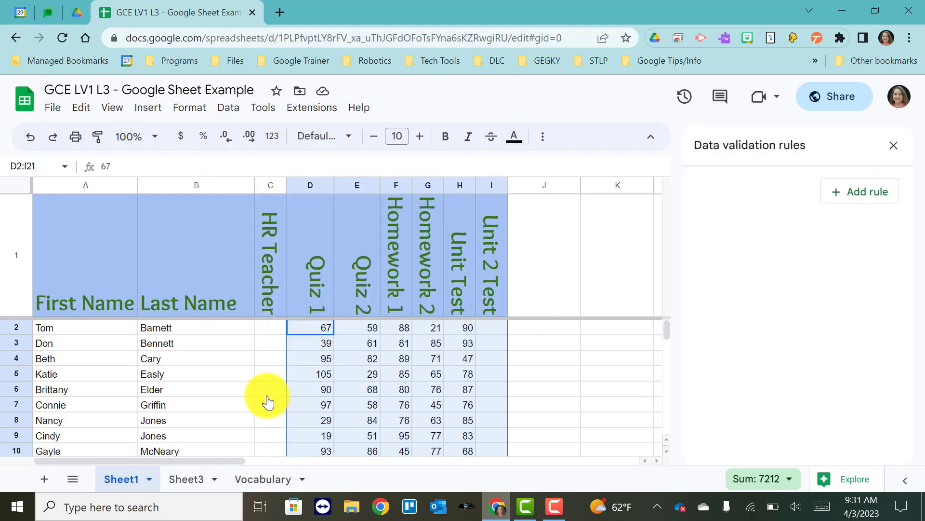
click(841, 192)
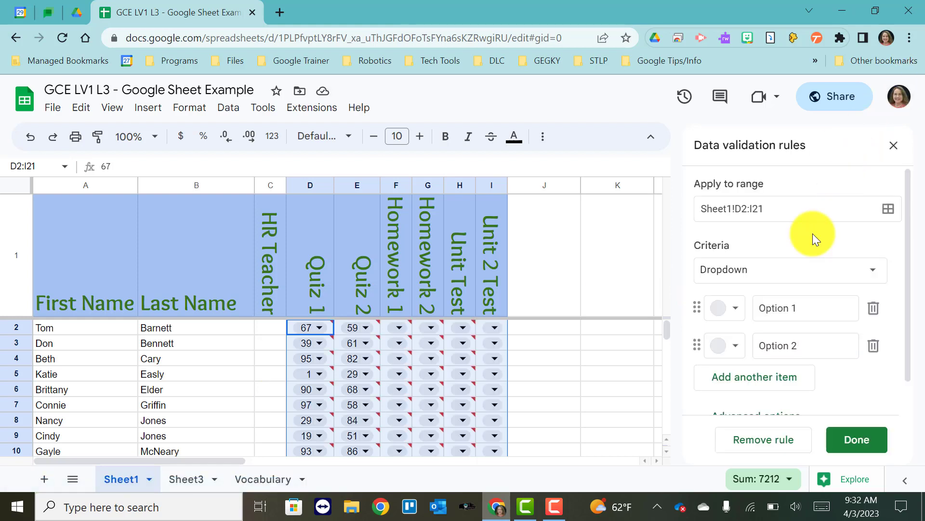
- Set the rule's criteria to Is between 0 and 100 and save the rule
click(871, 279)
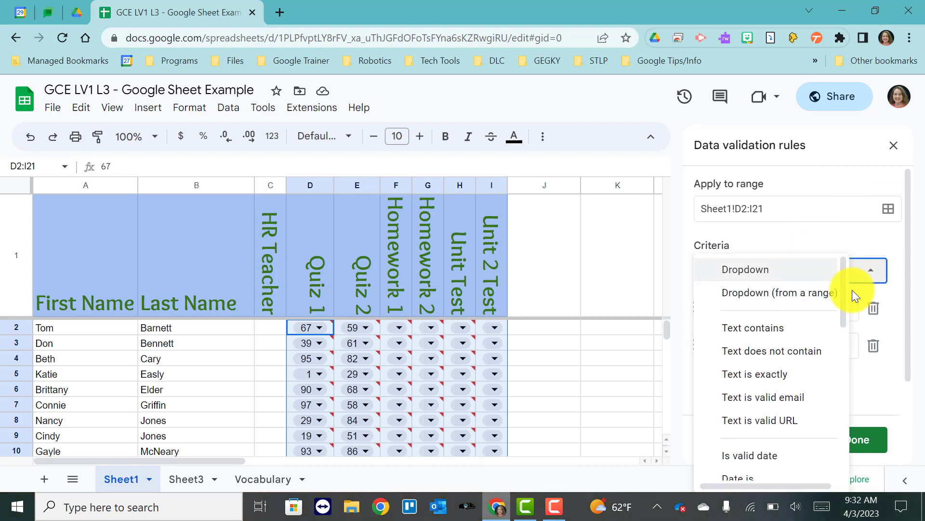
scroll(792, 332, down, 1)
scroll(793, 331, down, 5)
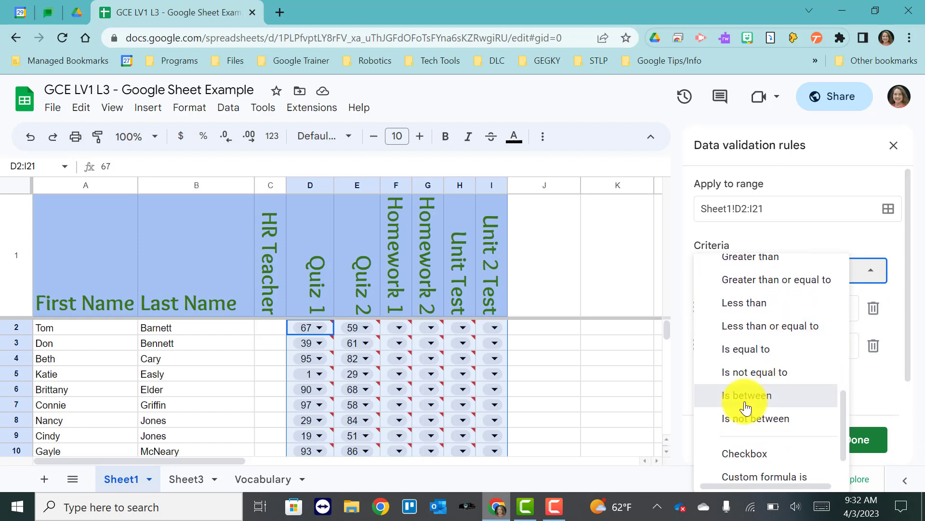
click(750, 400)
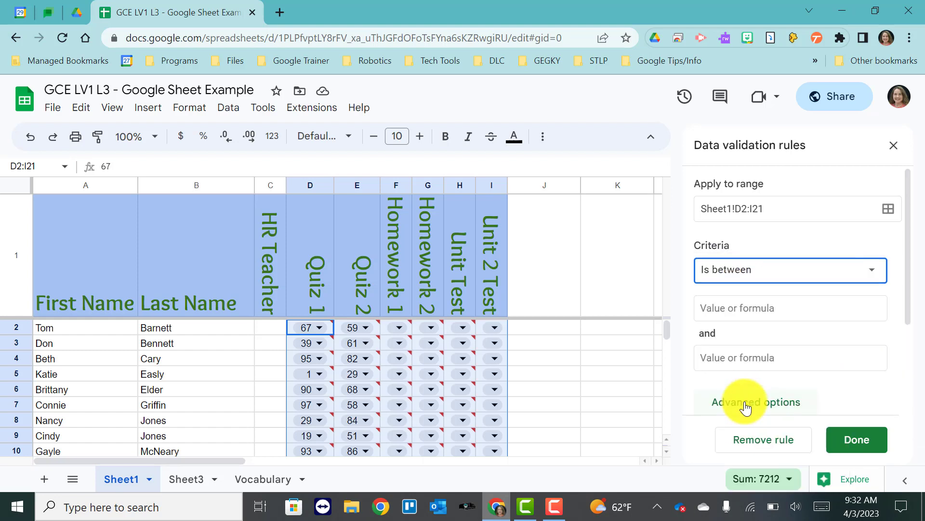
click(721, 306)
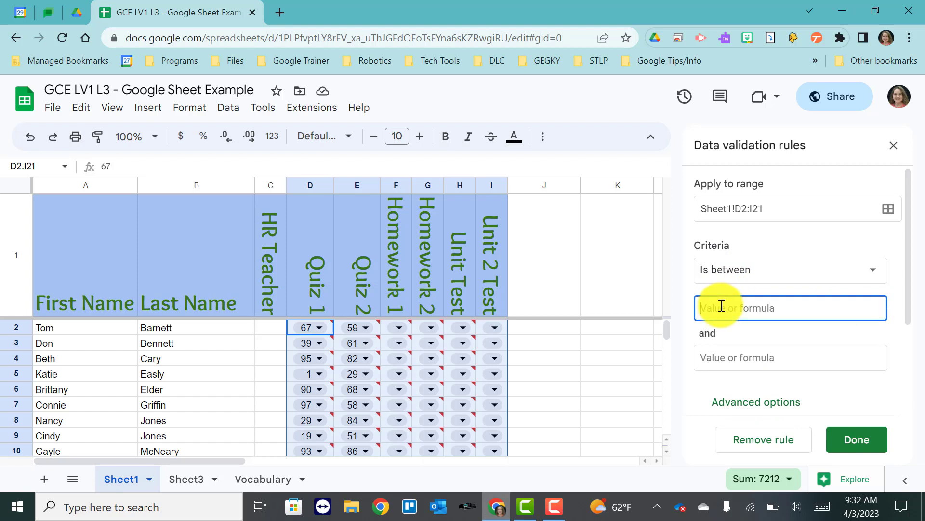
text(0)
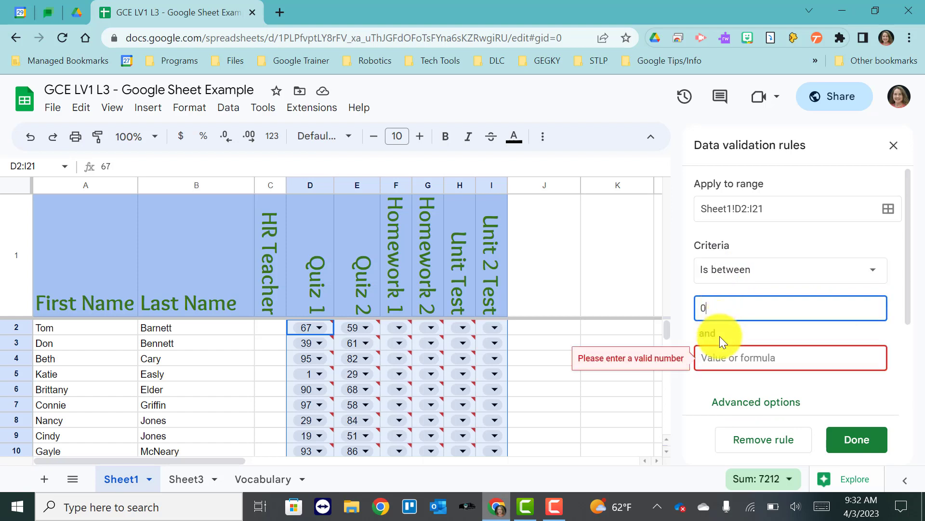
click(723, 357)
text(100)
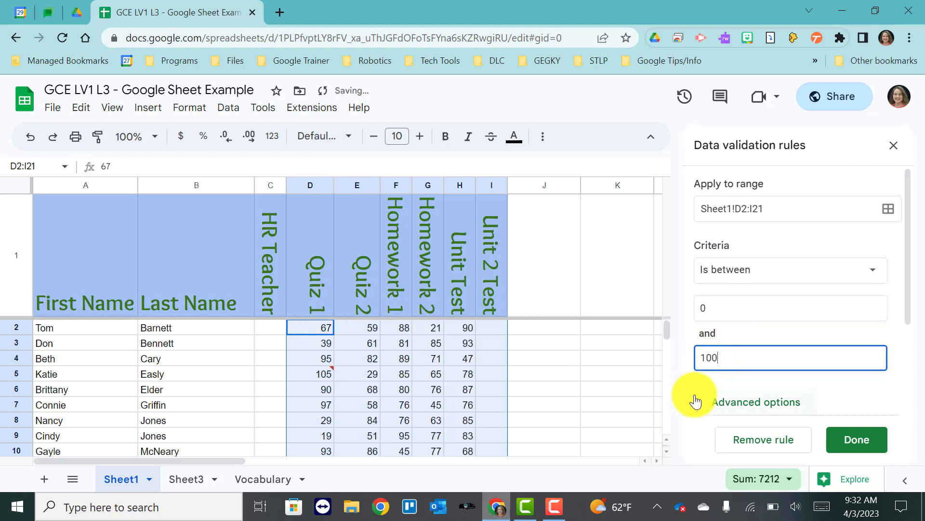
click(851, 438)
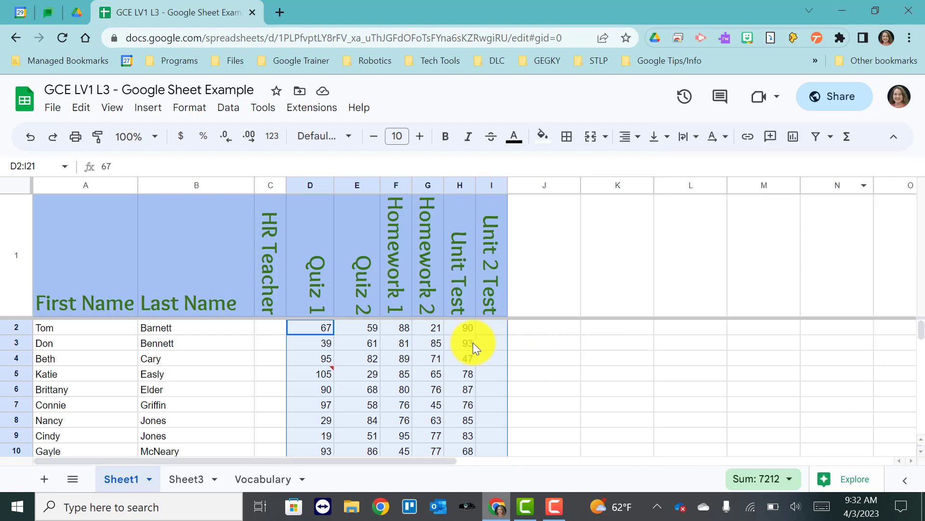
- Check the flagged Quiz 1 score in D5 and change it to 100
mouse_move(333, 373)
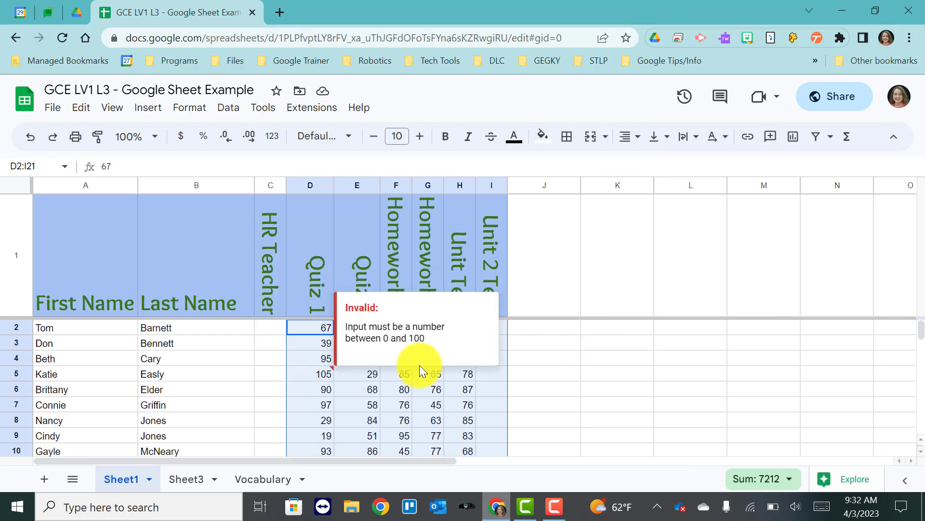
click(324, 371)
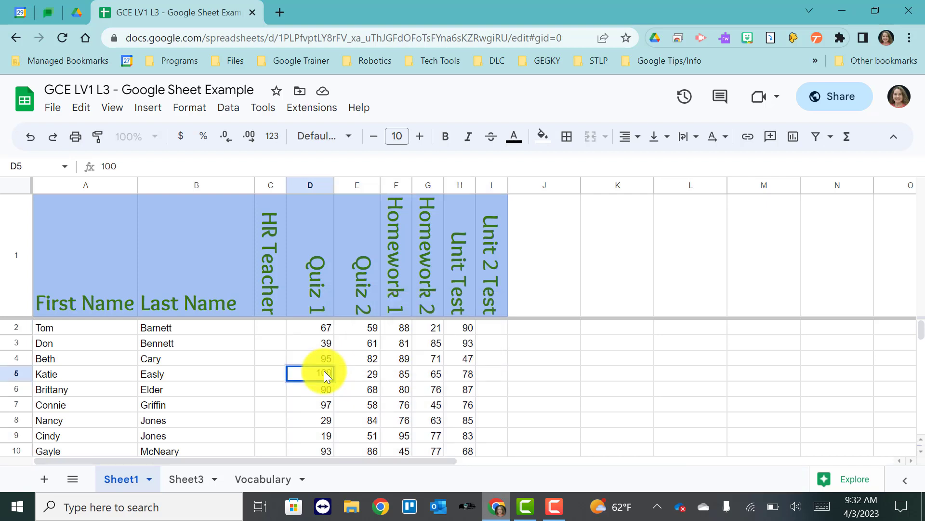
click(513, 386)
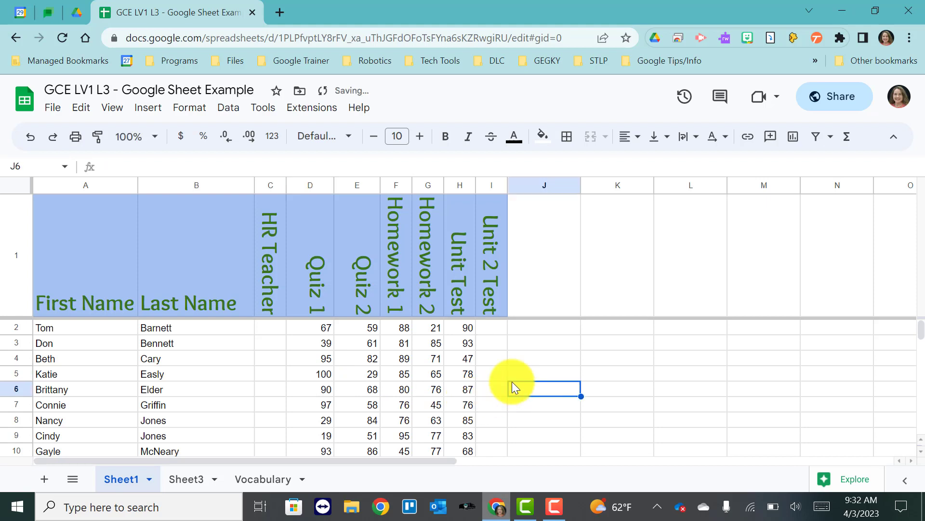
- Enter Unit 2 Test scores of 37 in I2 and 89 in I3
click(491, 326)
text(37)
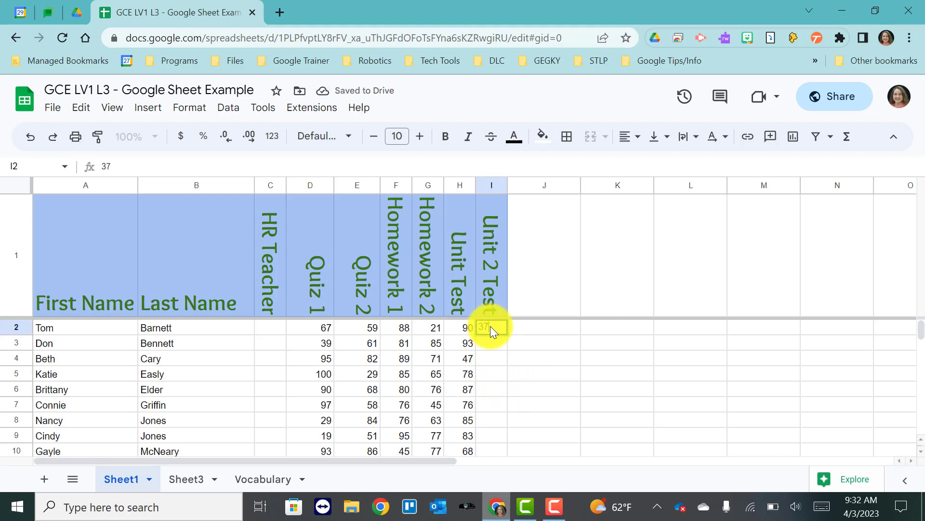
key(Return)
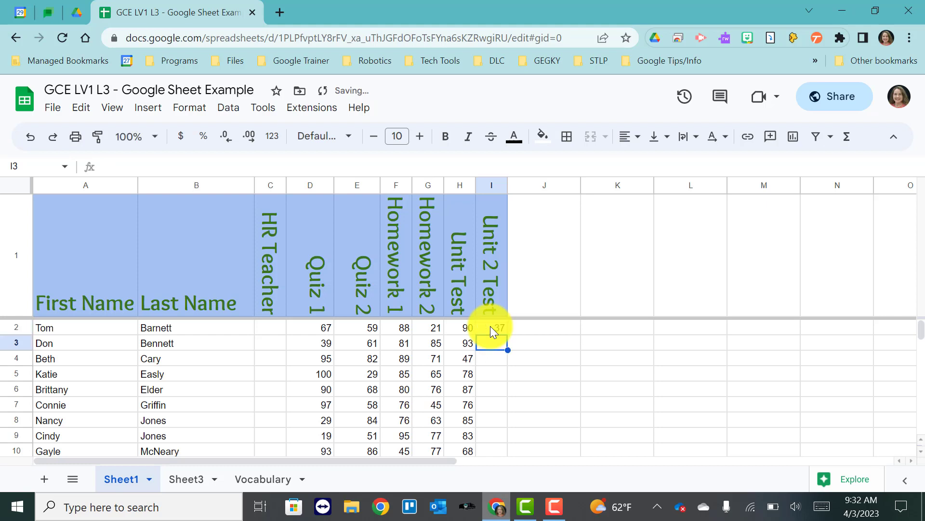
text(89)
key(Return)
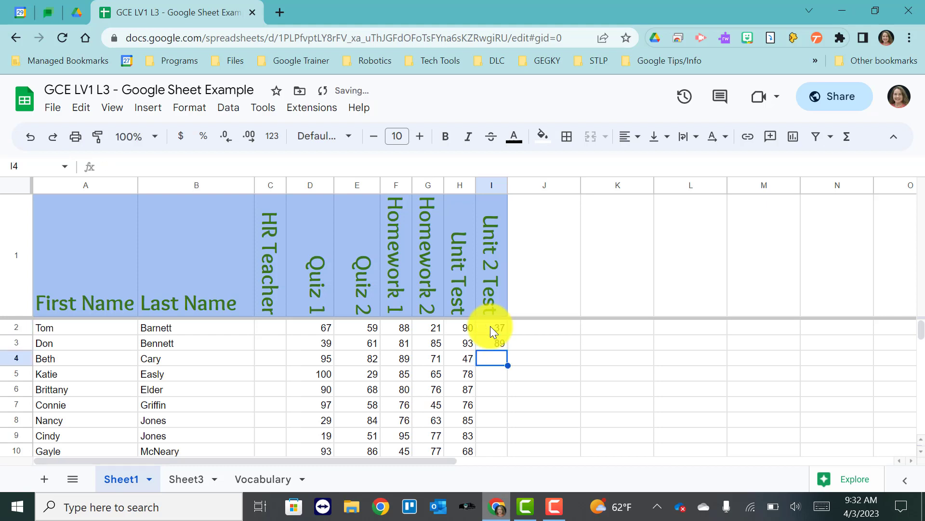
- Try an out-of-range Unit 2 Test score of 110 in cell I4
text(11)
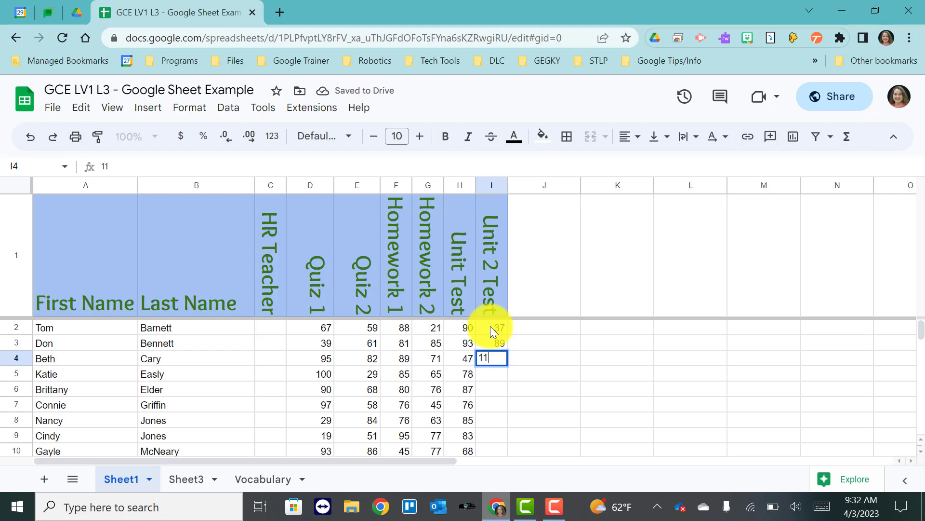
text(0)
key(Return)
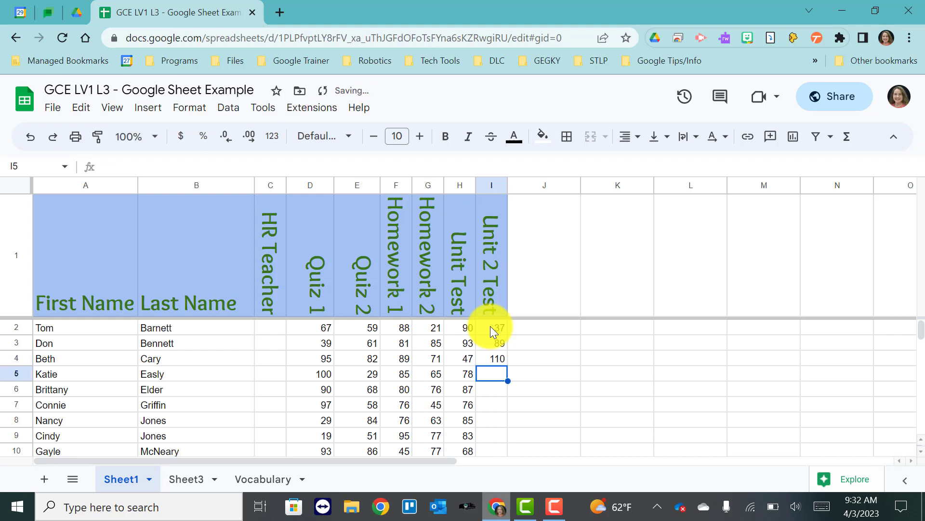
- Set the Unit 2 Test score in I4 to 100
click(496, 359)
text(100)
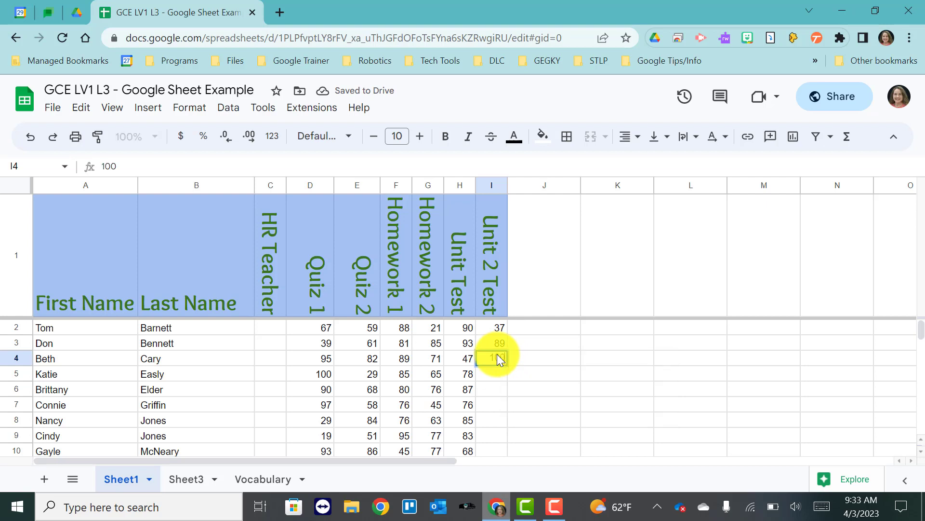
key(Return)
- Enter the text "test" in cell I5 and check how the validation rule treats it
text(test)
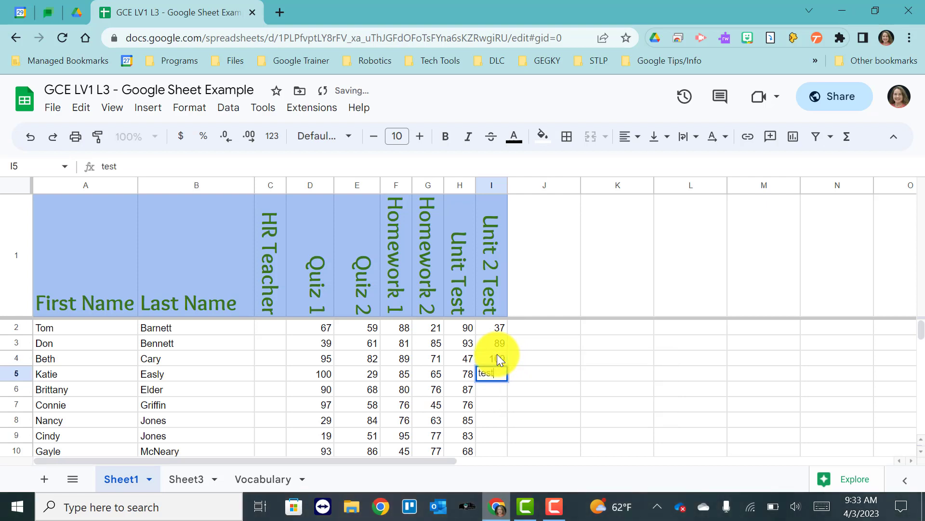
key(Return)
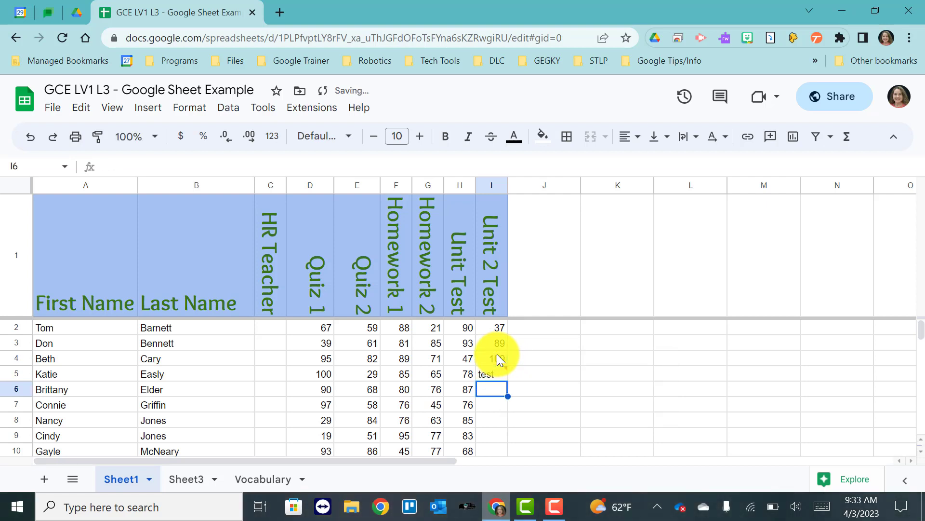
mouse_move(495, 373)
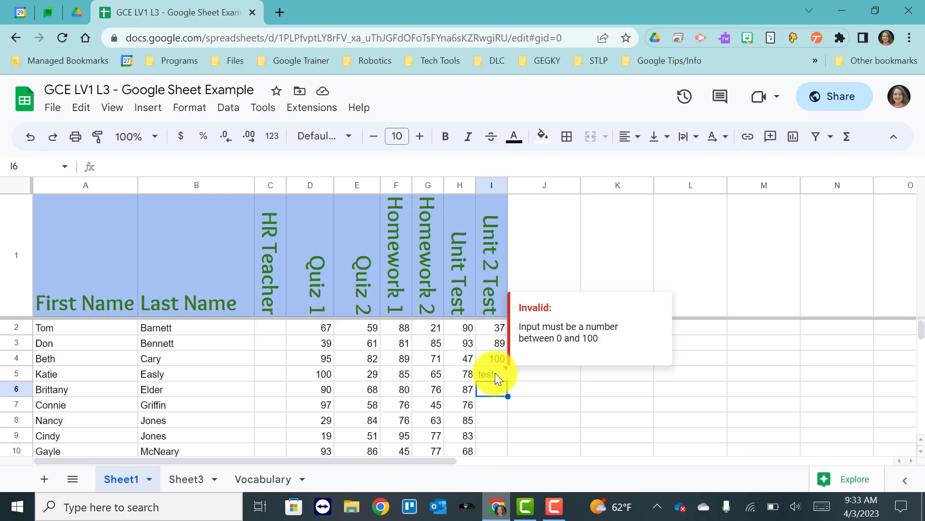
click(542, 414)
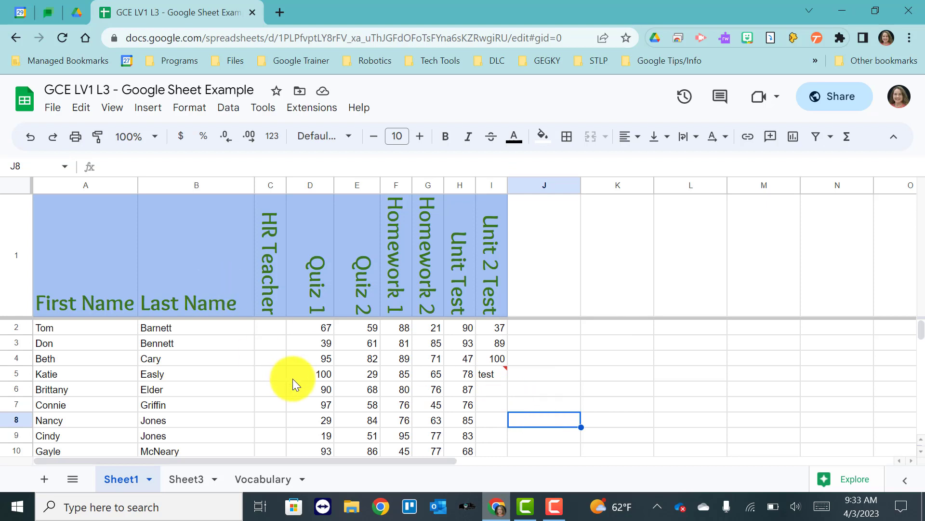
- Select the HR Teacher cells C2:C21 and open the data validation rules
click(267, 327)
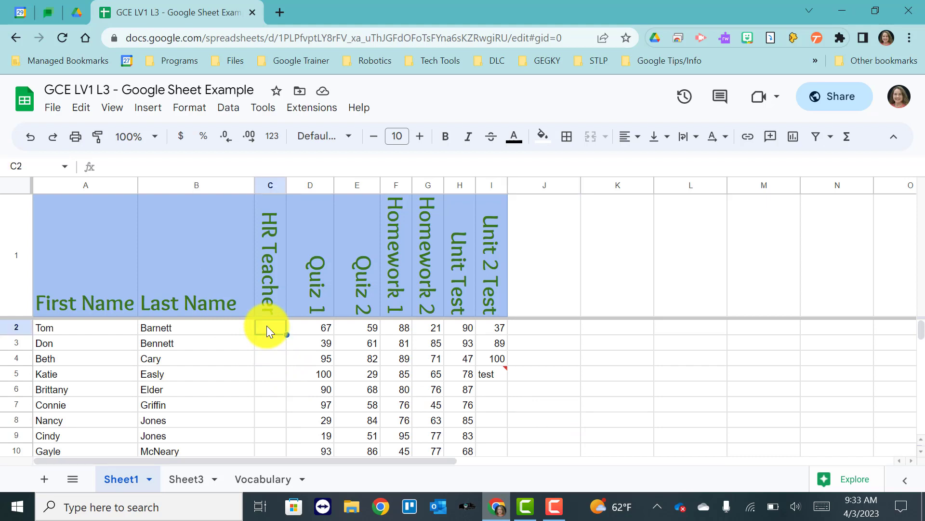
drag(267, 325, 261, 390)
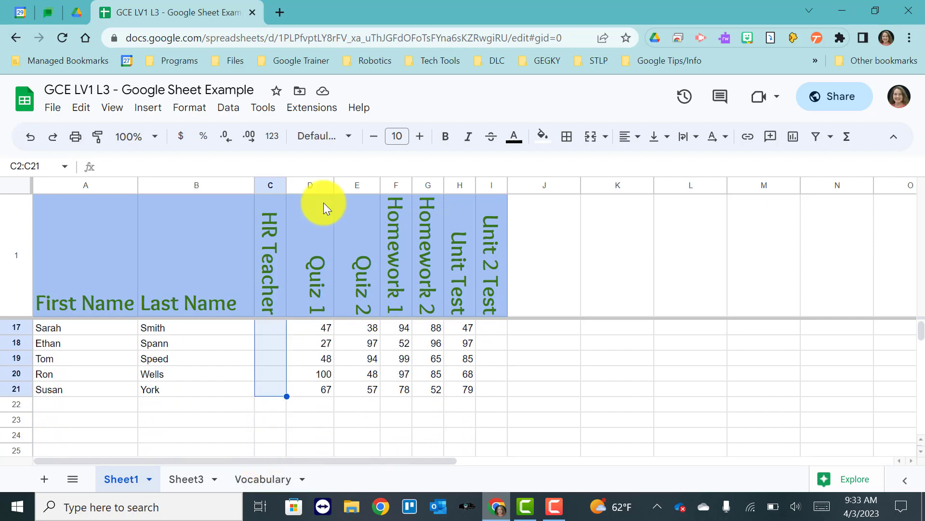
click(222, 109)
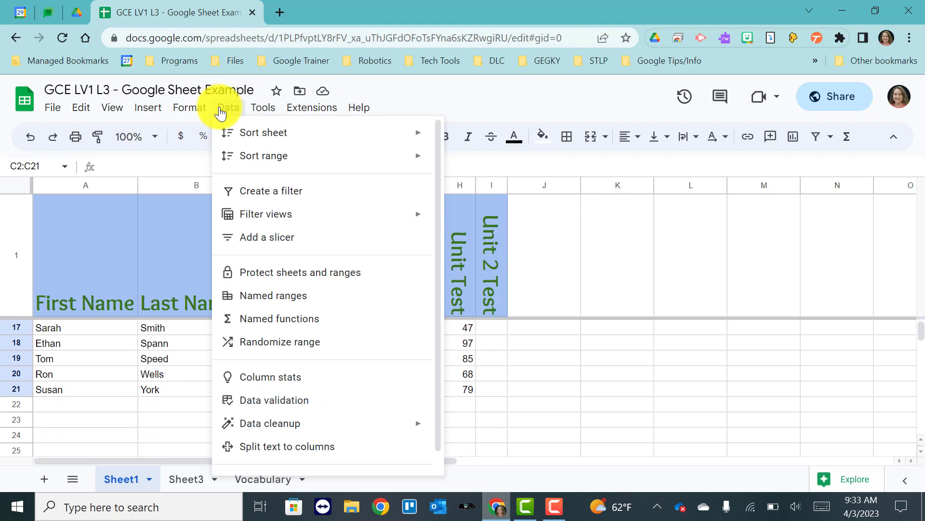
click(265, 400)
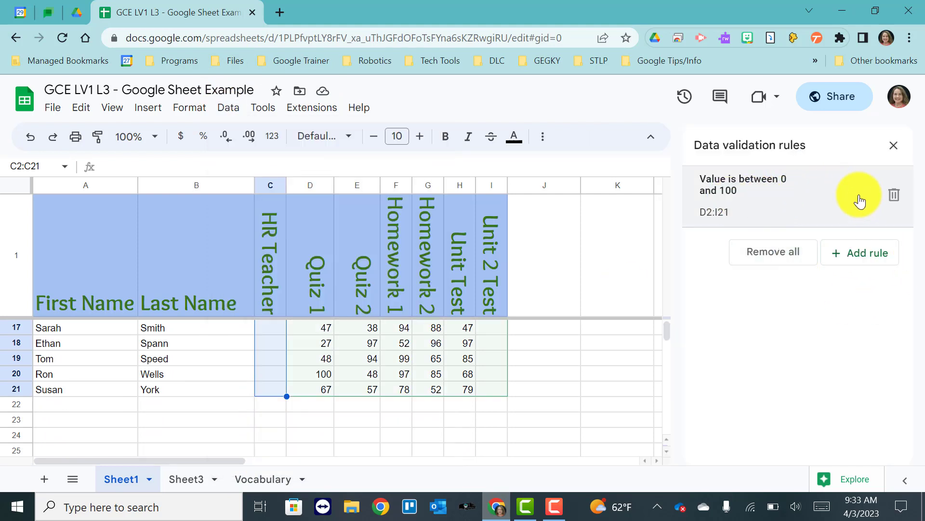
- Review the existing validation rule on D2:I21 and delete it
click(786, 202)
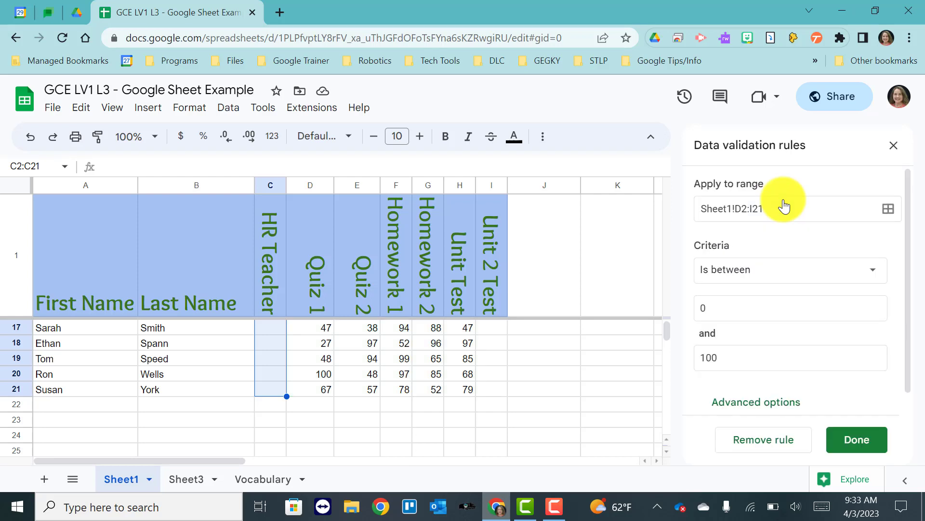
click(854, 440)
click(892, 198)
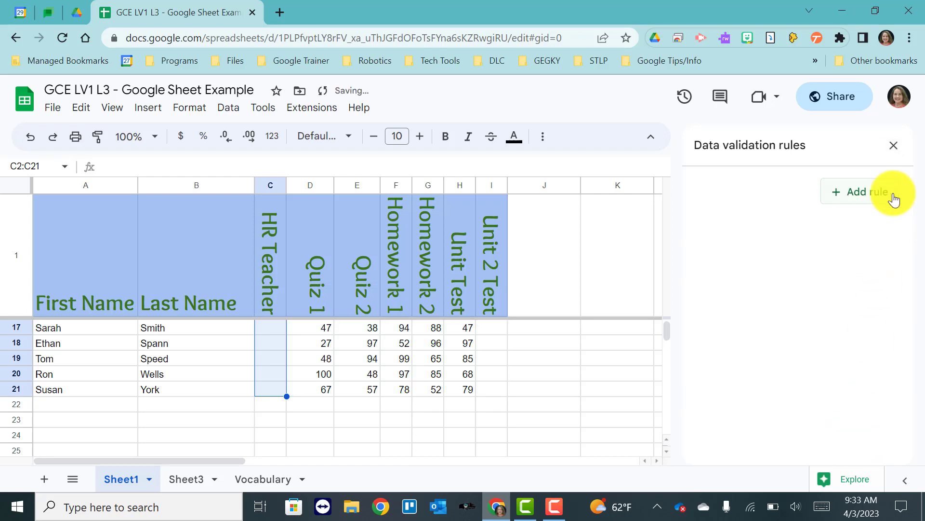
- Add a validation rule for C2:C21 with the criteria Dropdown (from a range)
click(850, 193)
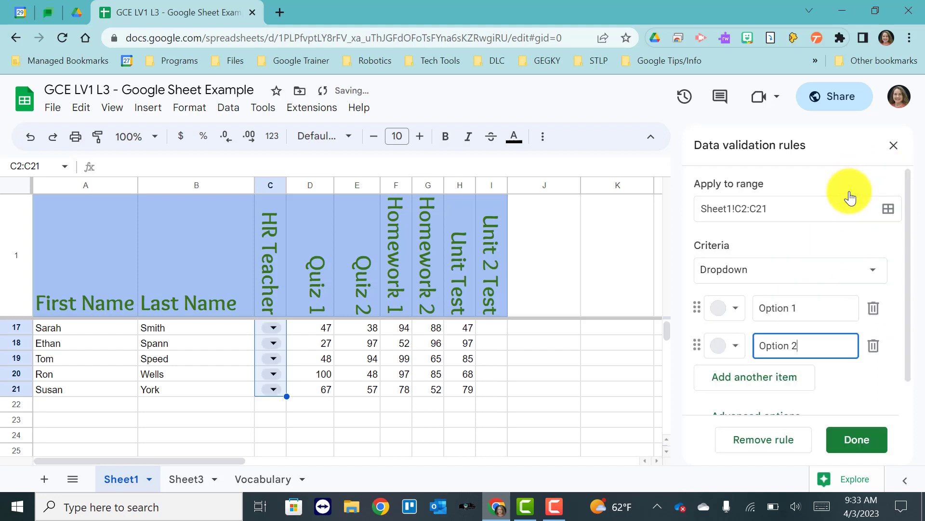
click(762, 279)
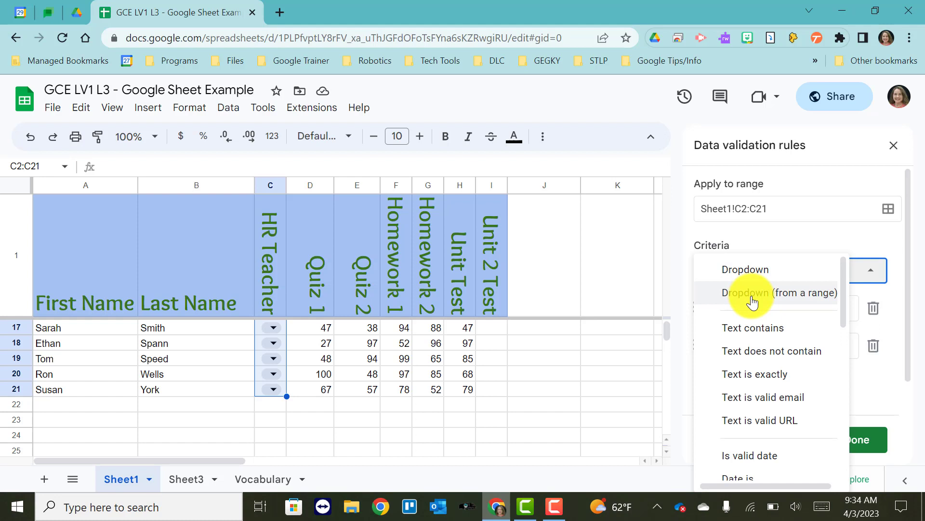
click(753, 302)
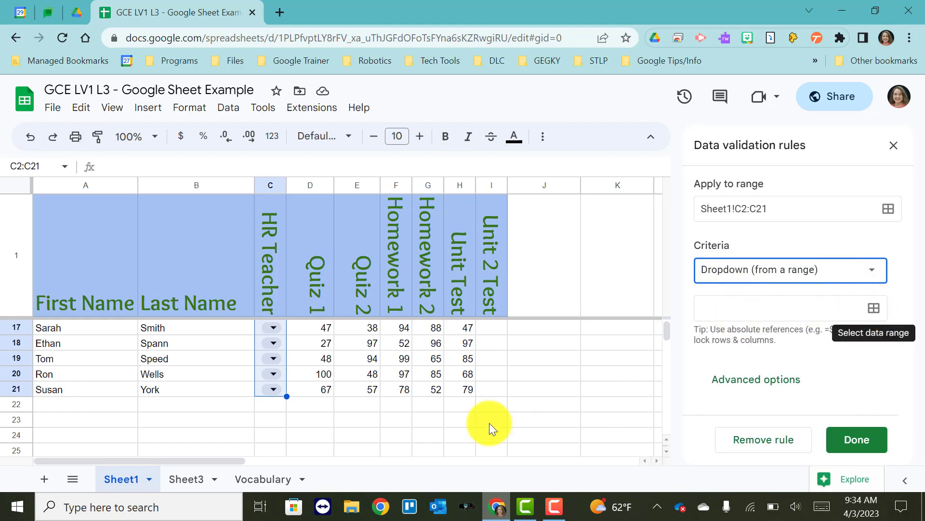
- Enter the heading "HR Teachers" in cell A1 of Sheet3
click(195, 479)
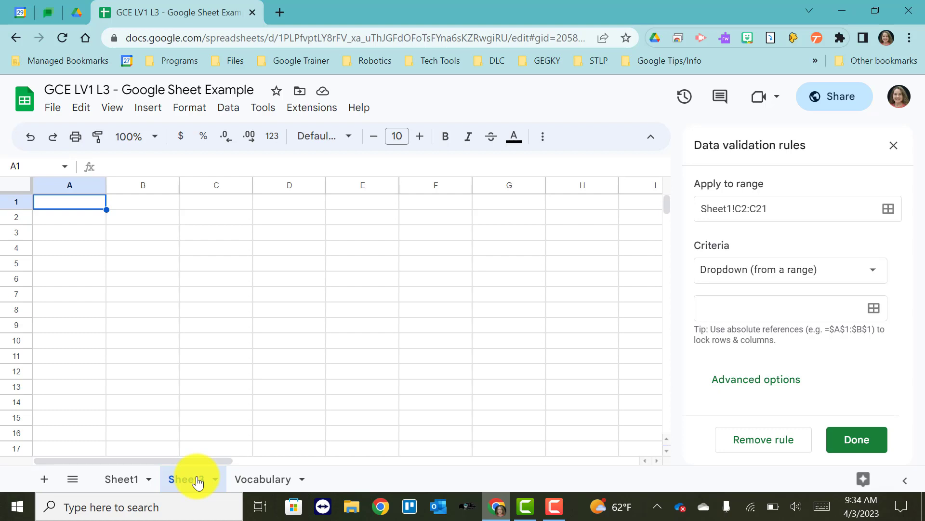
text(HR)
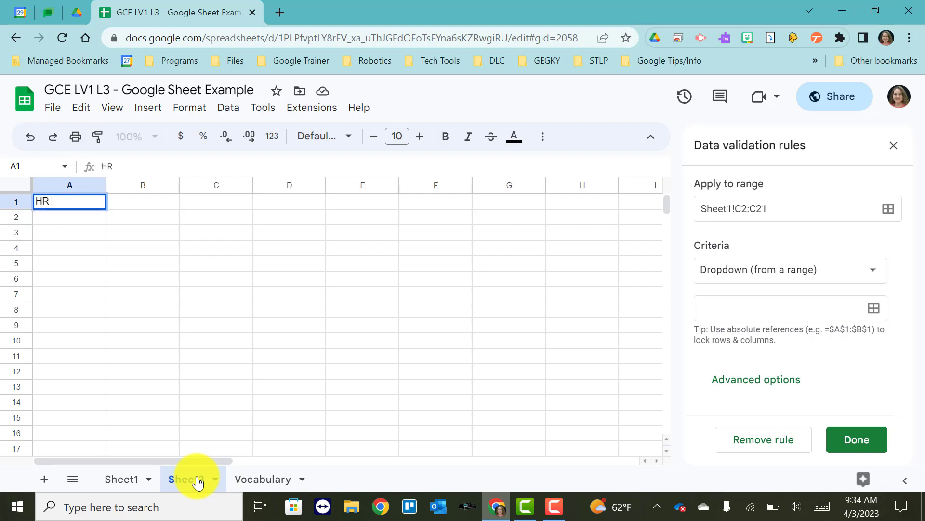
text( Teachers)
key(Return)
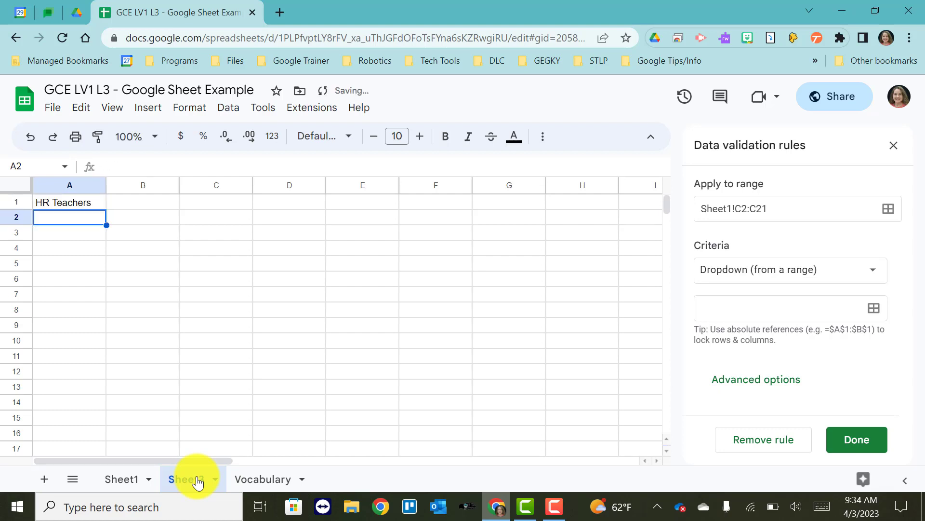
- List five teacher surnames under the heading in cells A2:A6 of Sheet3
text(Morgan)
key(Return)
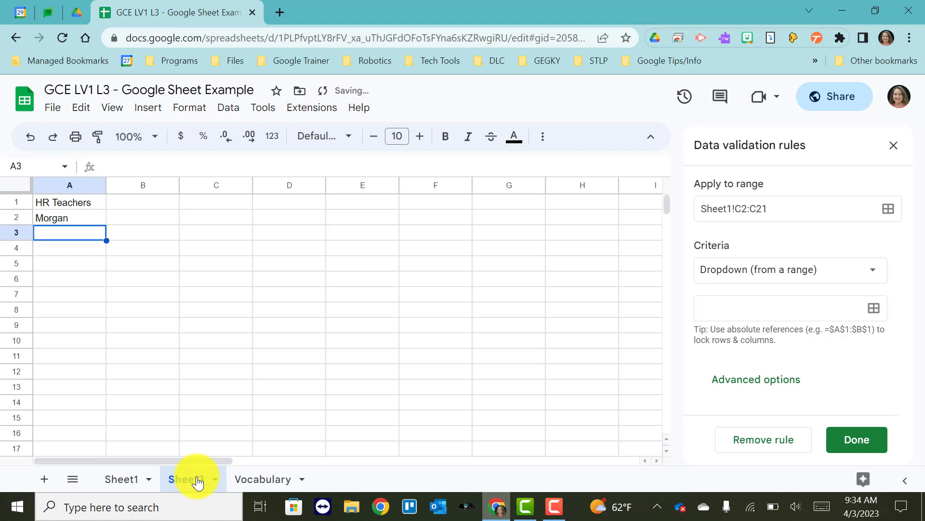
text(York)
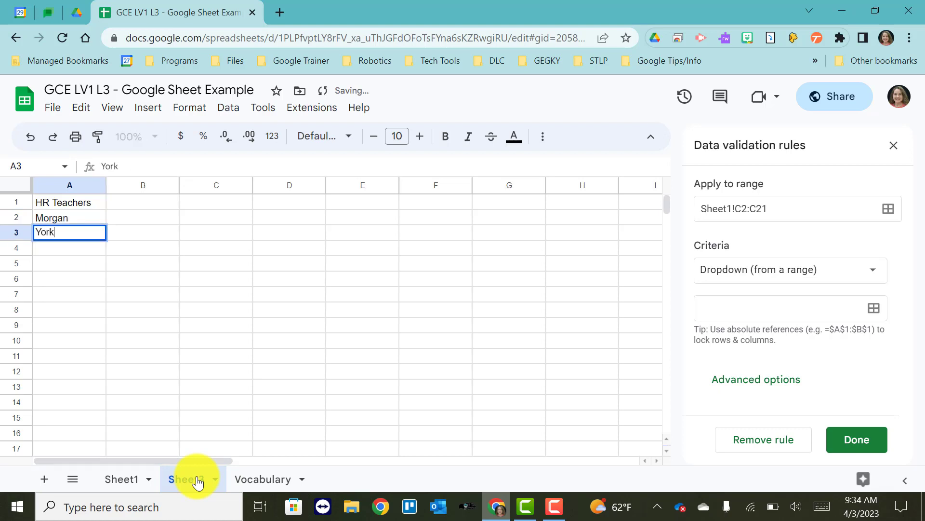
key(Return)
text(Smith)
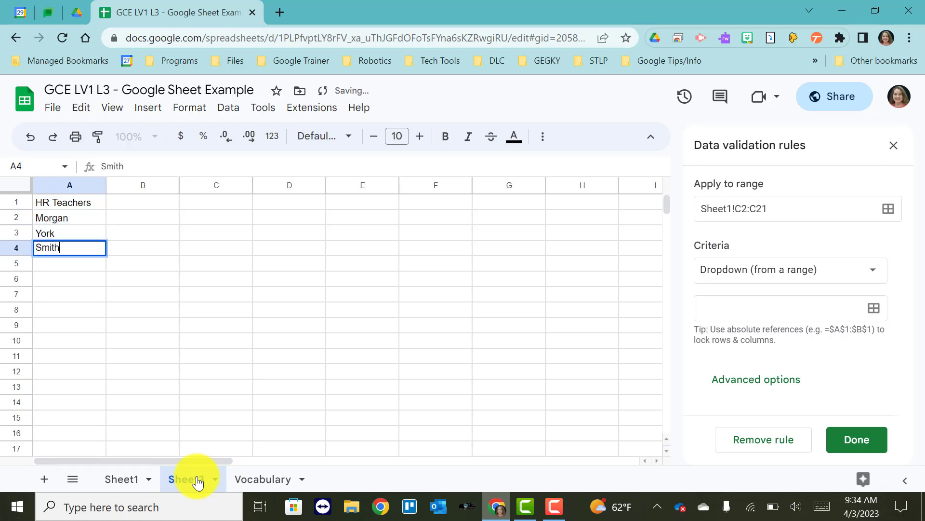
key(Return)
text(James)
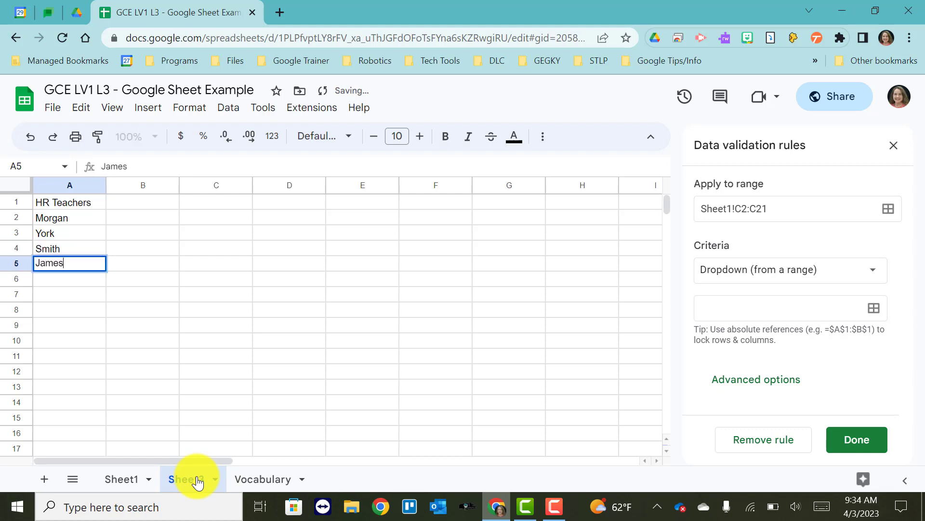
key(Return)
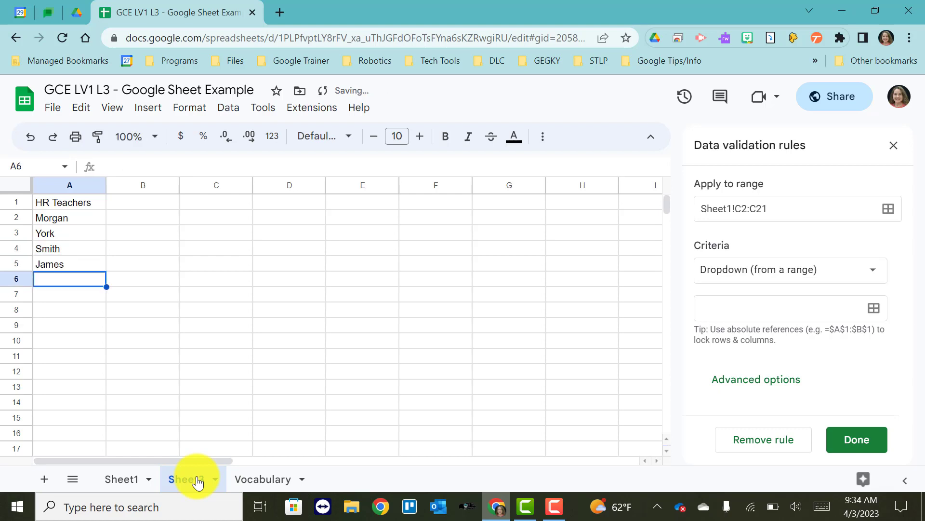
text(Carter)
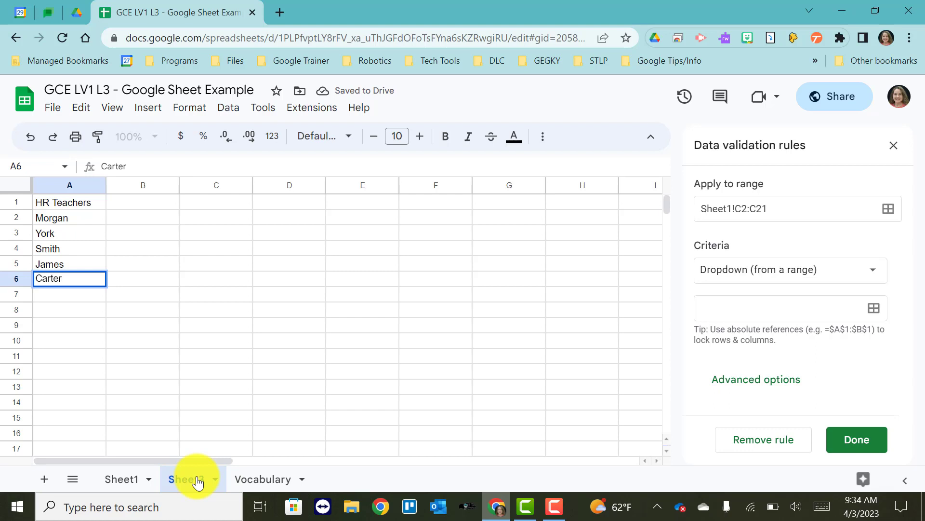
key(Return)
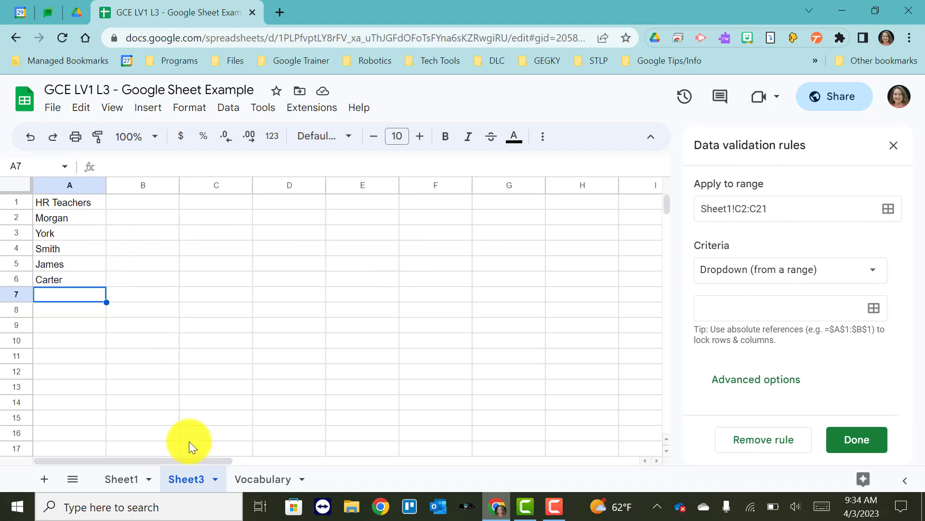
- Set the dropdown rule's source range to Sheet3!A2:A6
click(874, 309)
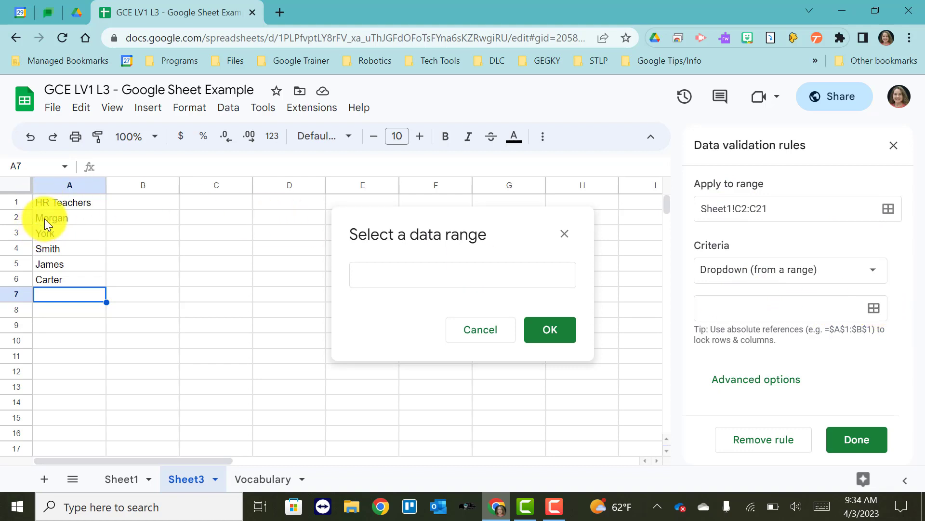
drag(44, 218, 45, 276)
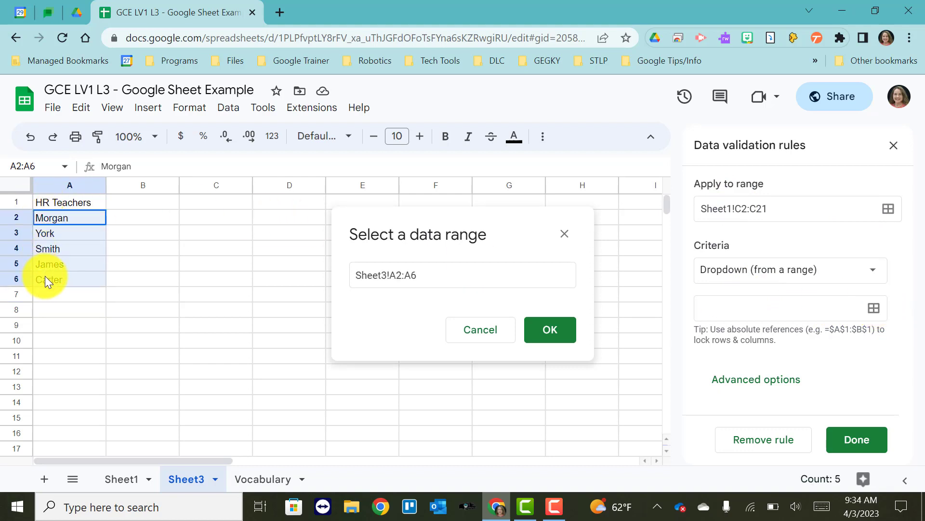
click(541, 333)
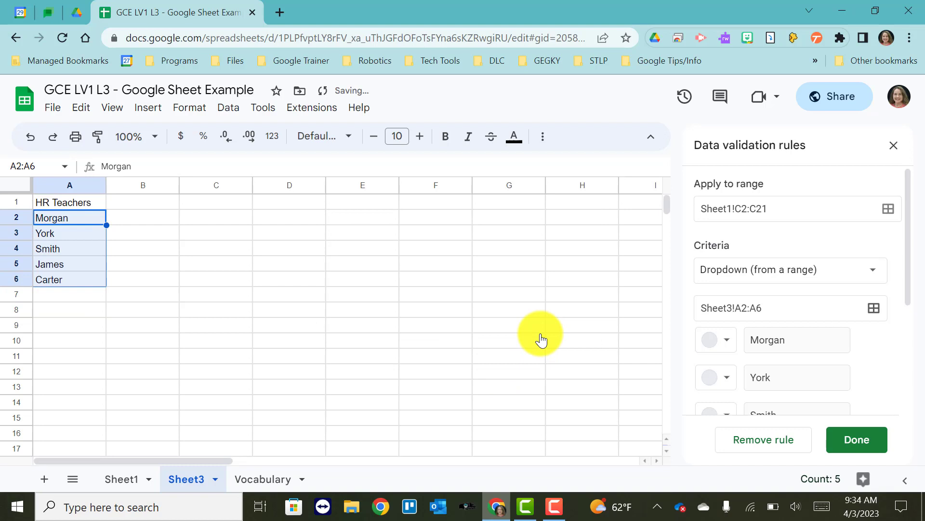
- Check the dropdown items and the color choices for the first one, and save the rule
scroll(840, 319, down, 3)
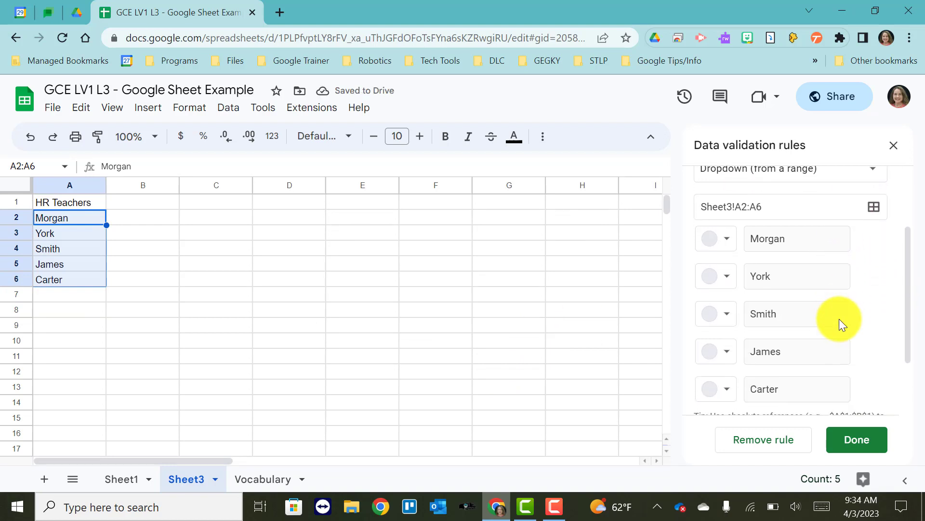
scroll(840, 319, down, 1)
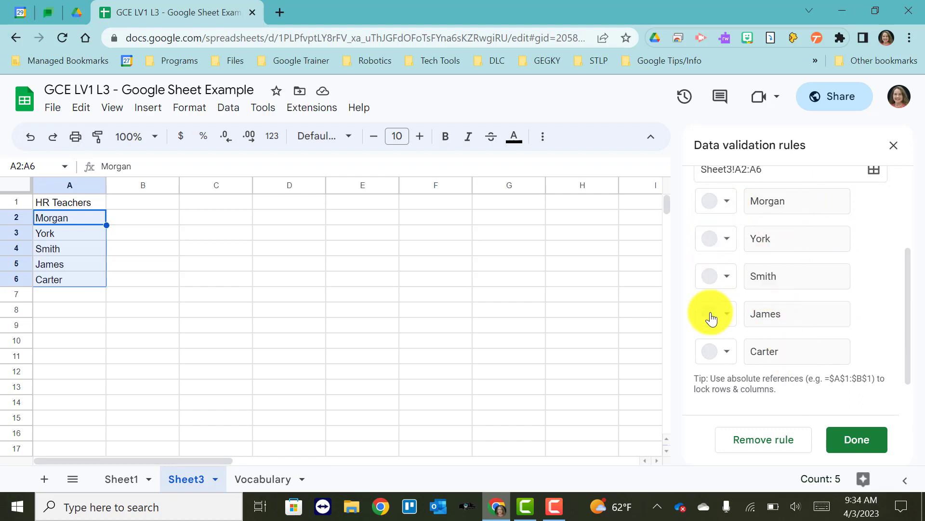
click(728, 204)
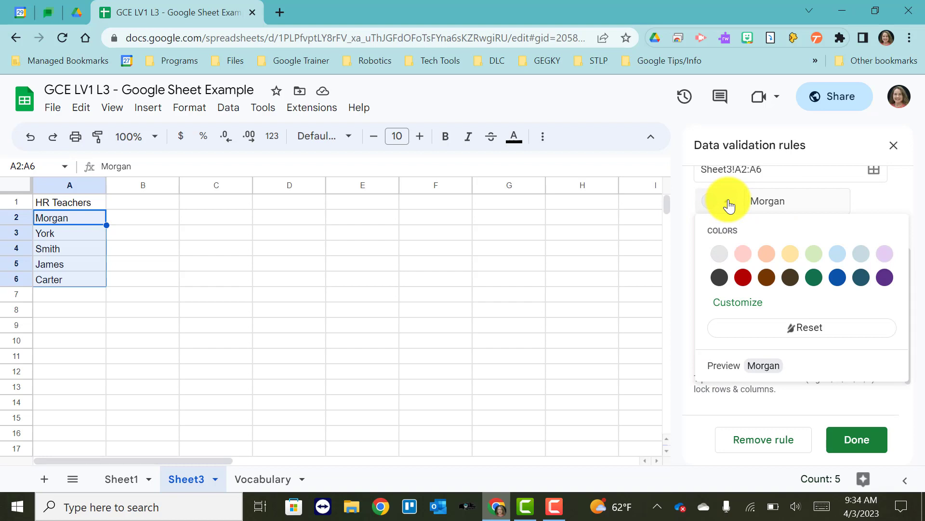
click(728, 204)
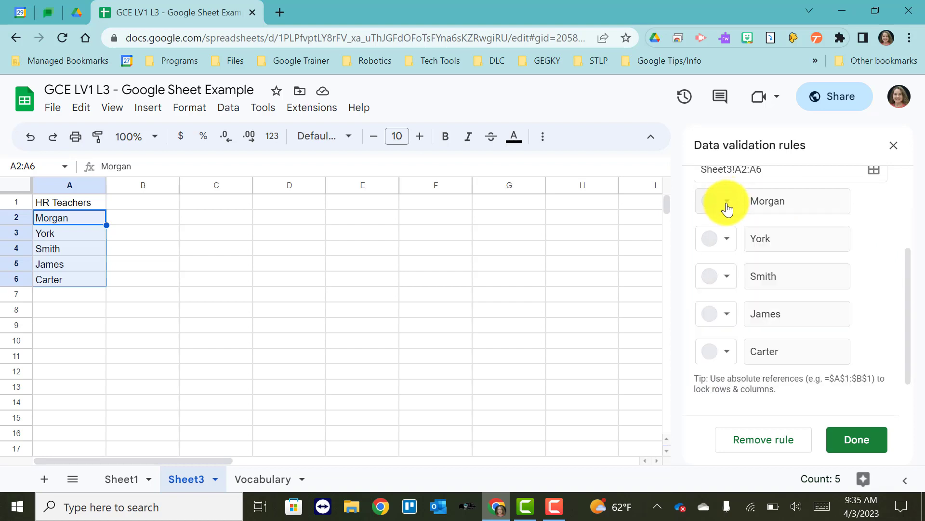
click(876, 450)
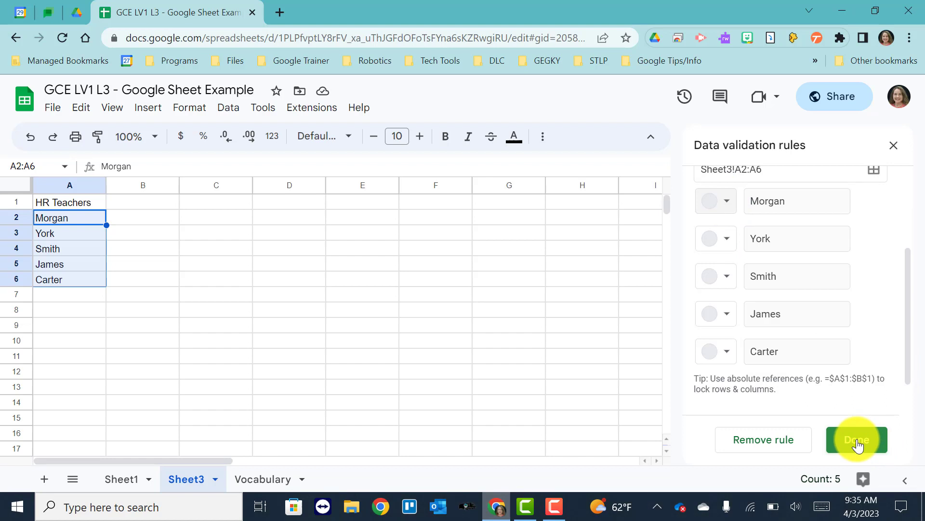
- Choose the first listed teacher in C17 of Sheet1 and widen the HR Teacher column to fit the surname
click(113, 480)
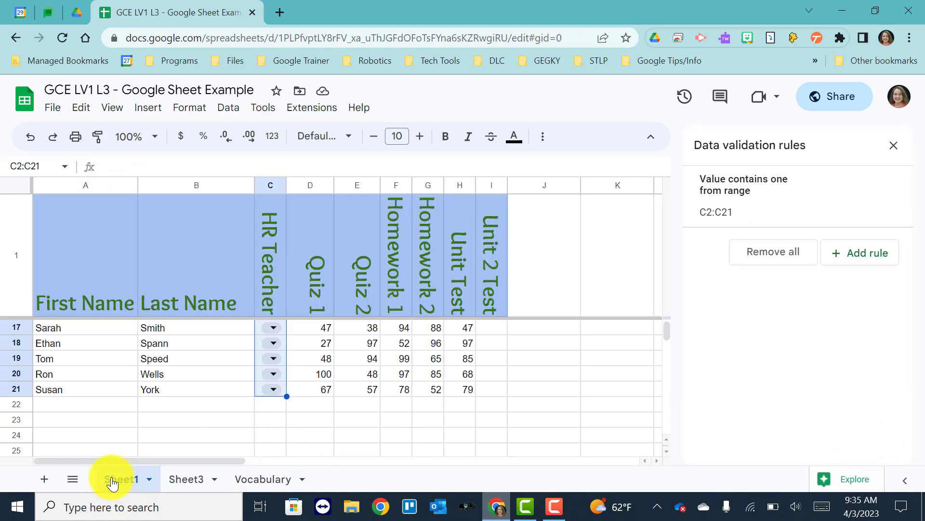
click(273, 330)
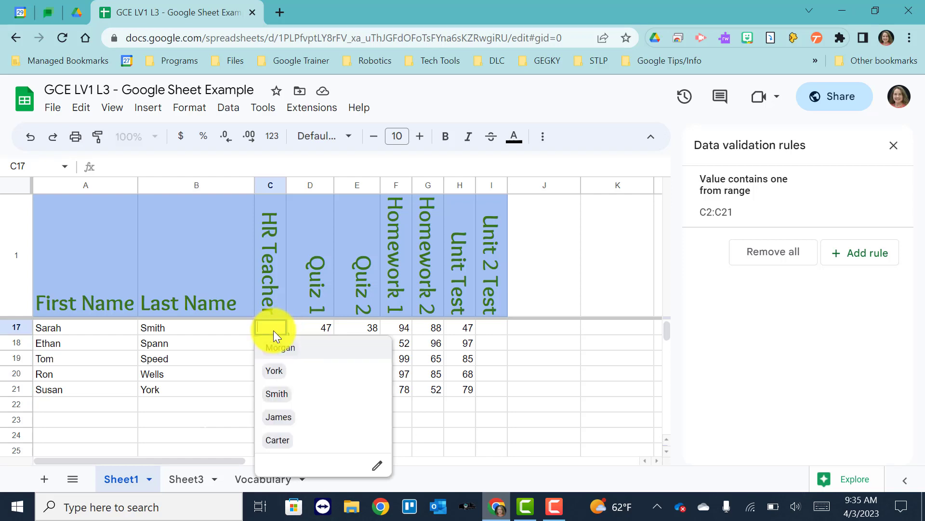
click(276, 349)
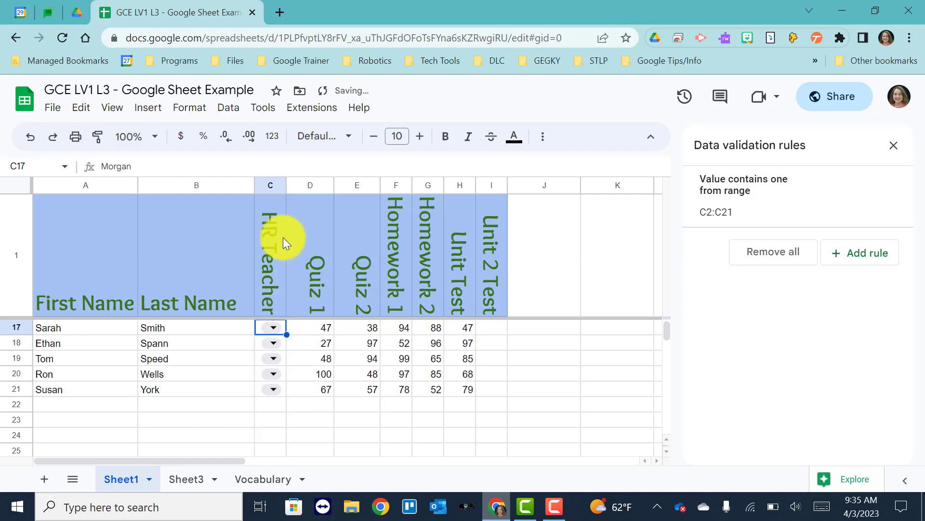
drag(286, 184, 326, 183)
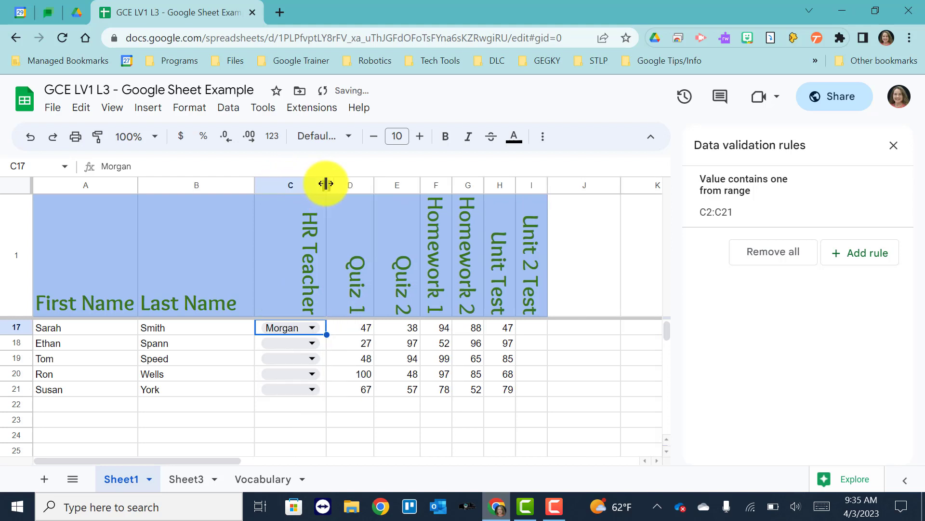
- Assign the third listed teacher in cell C18 and the second listed teacher in cell C20
click(311, 341)
click(288, 410)
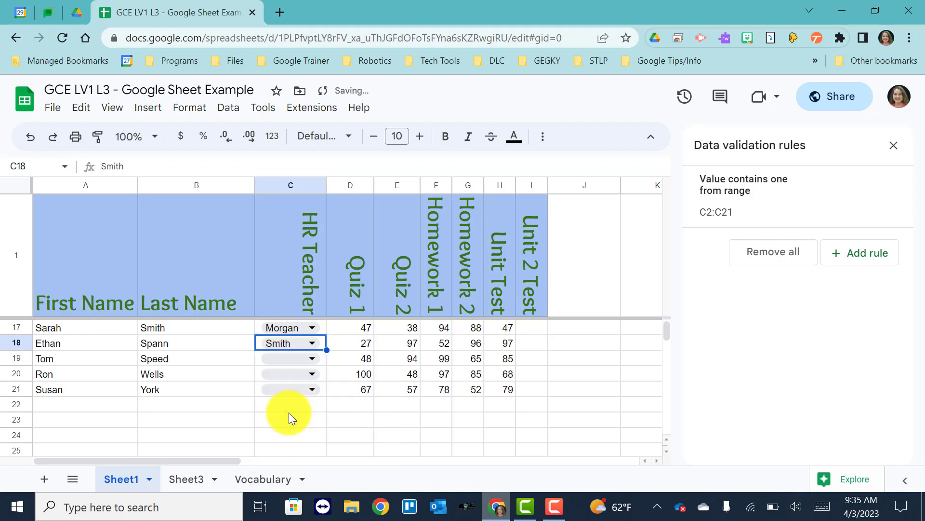
click(312, 373)
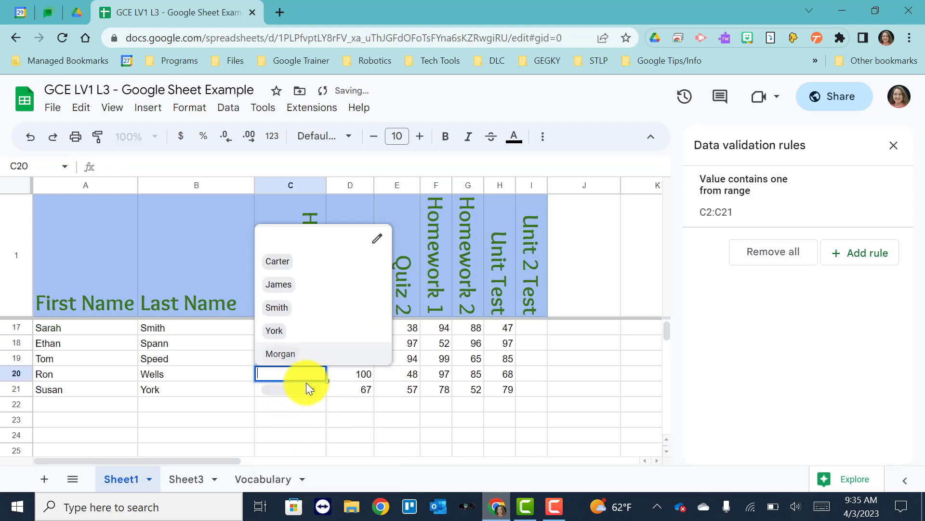
click(282, 332)
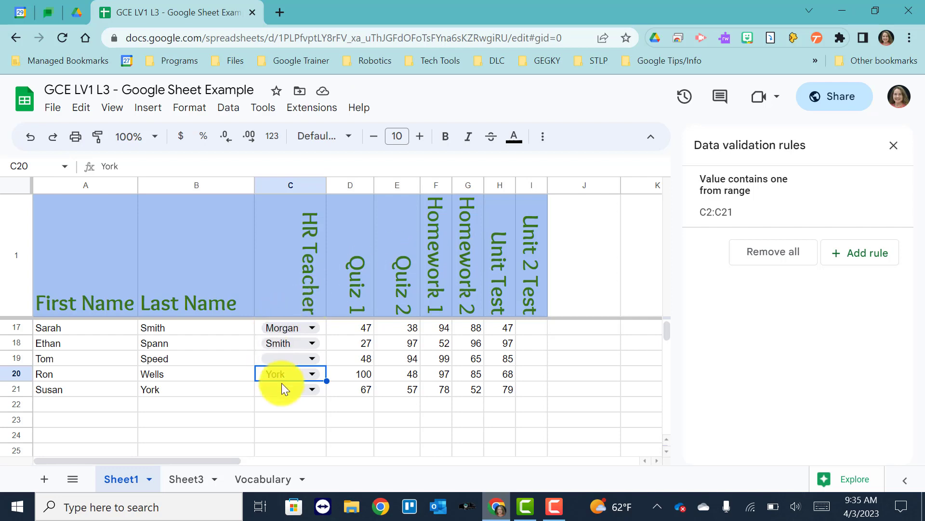
- Select the HR Teacher cells C2:C9 and change their validation rule's criteria to Dropdown
scroll(281, 383, up, 5)
scroll(282, 383, up, 1)
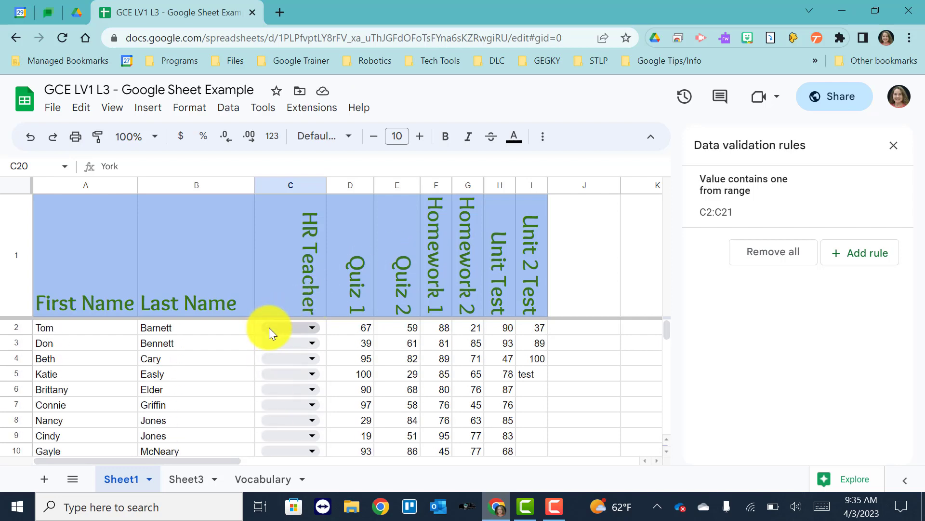
drag(269, 328, 376, 476)
click(375, 469)
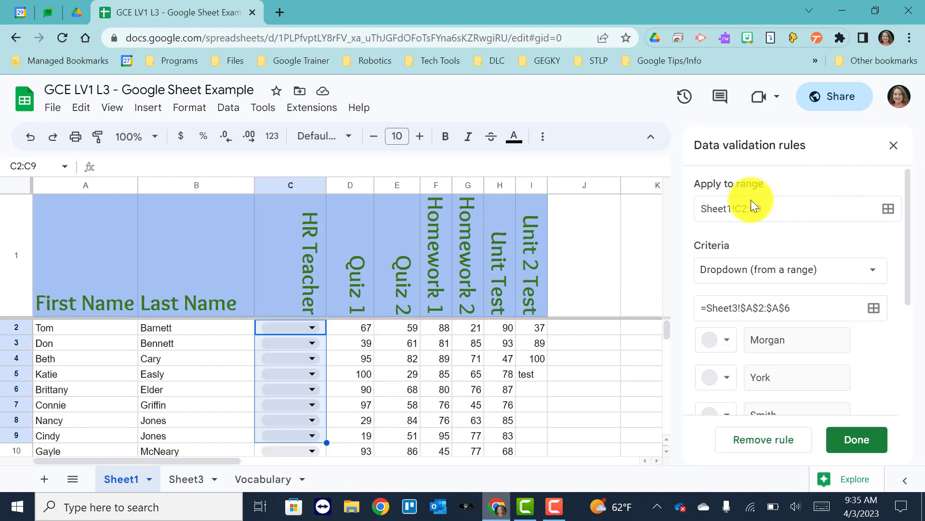
click(786, 280)
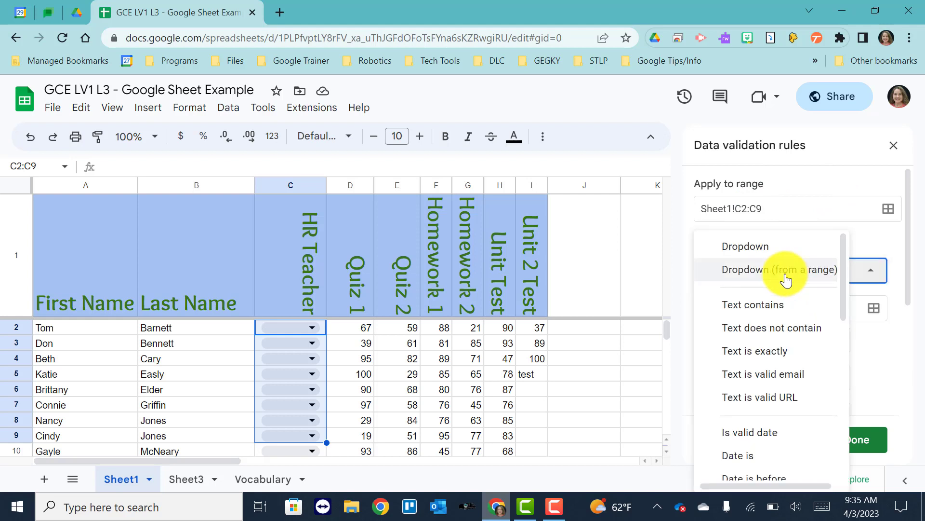
click(749, 246)
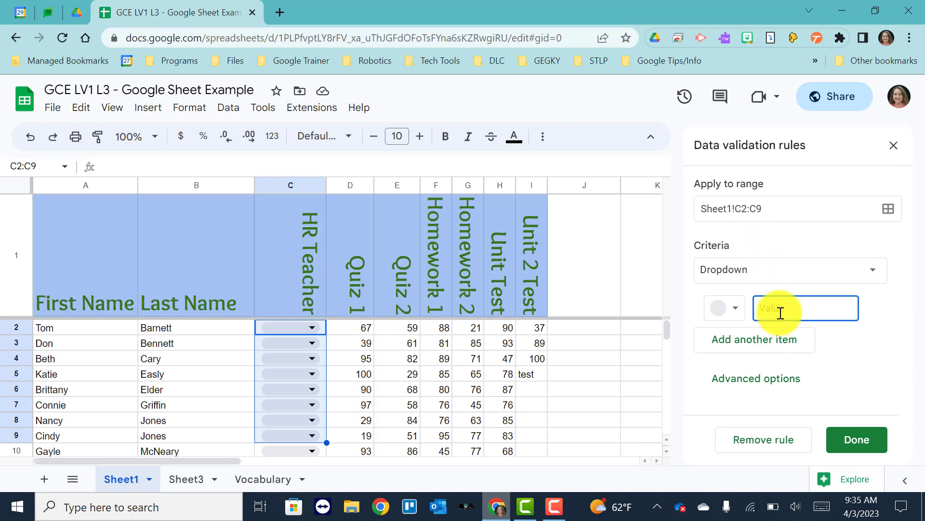
- Fill in three teacher surnames as separate items of the C2:C9 dropdown rule
text(Morgan)
click(758, 342)
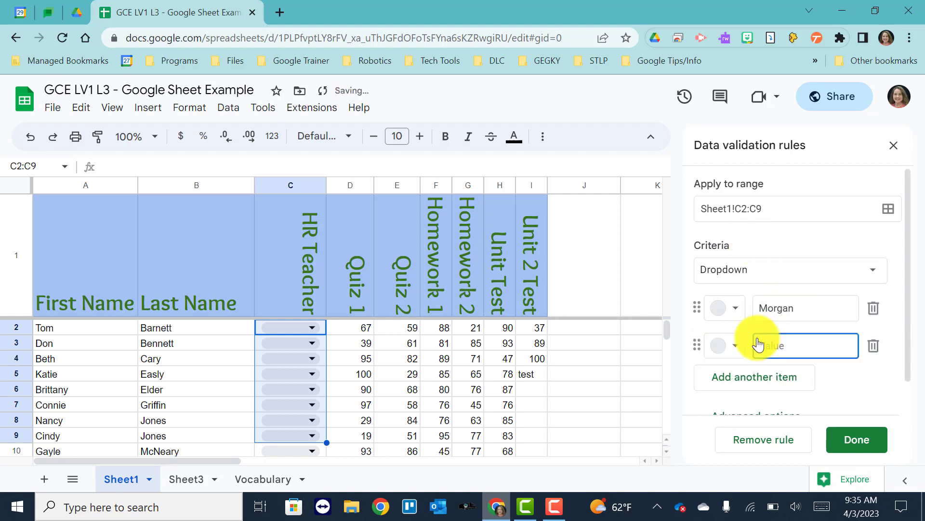
text(Carter)
key(Tab)
click(767, 383)
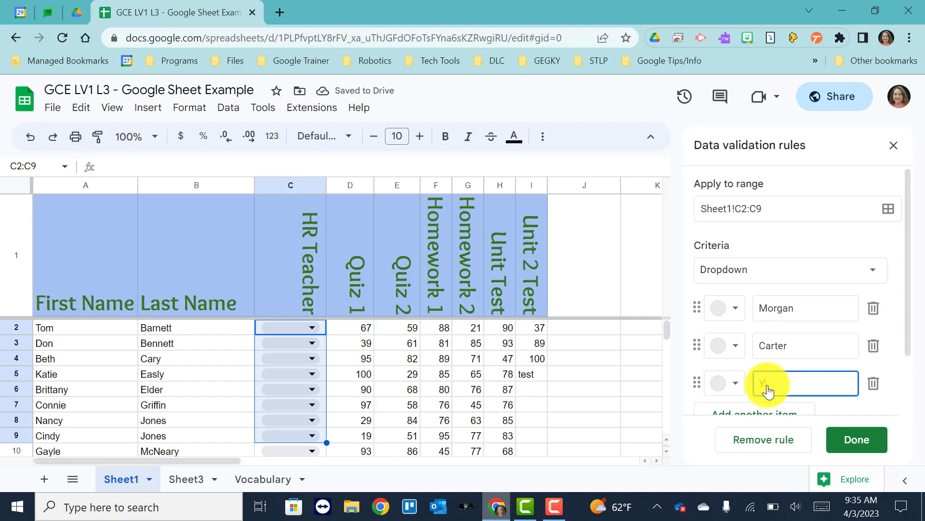
text(York)
scroll(766, 376, down, 2)
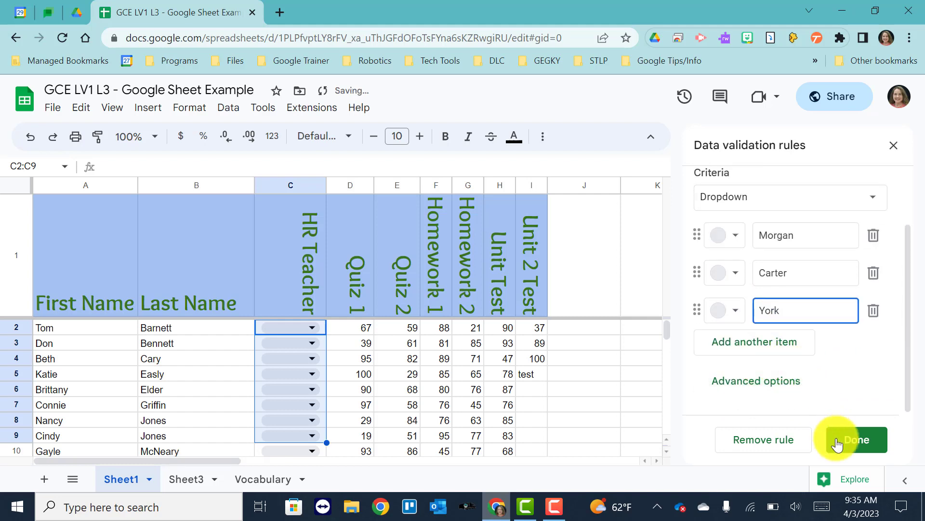
- Save the dropdown rule, apply it to all matching dropdowns, and close the data validation rules
click(845, 441)
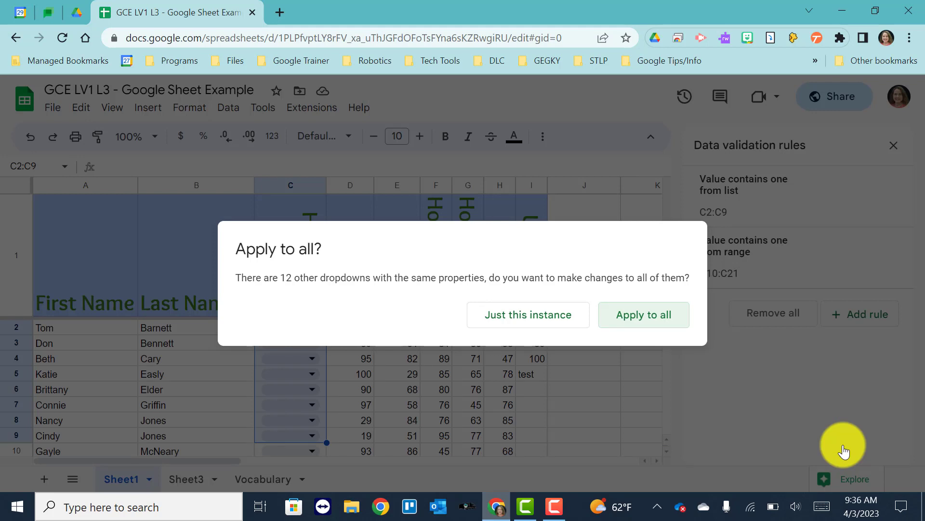
click(646, 315)
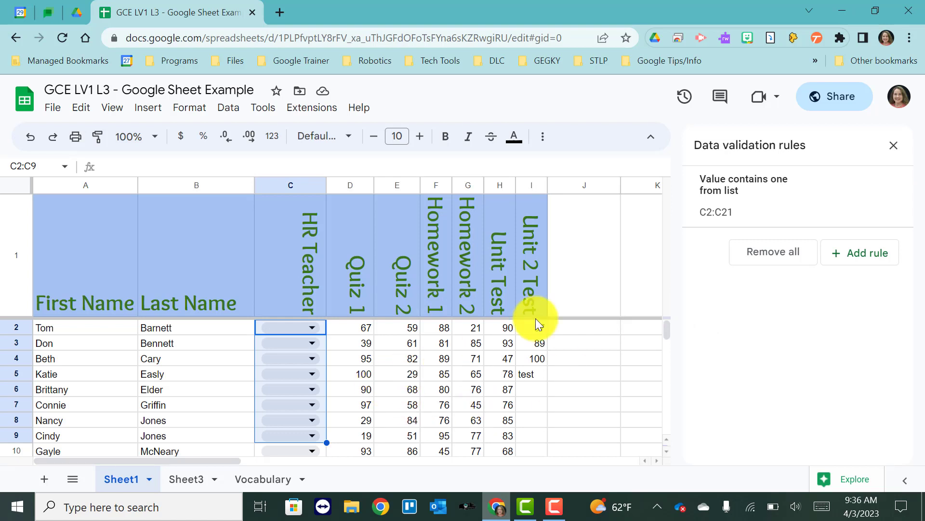
click(894, 145)
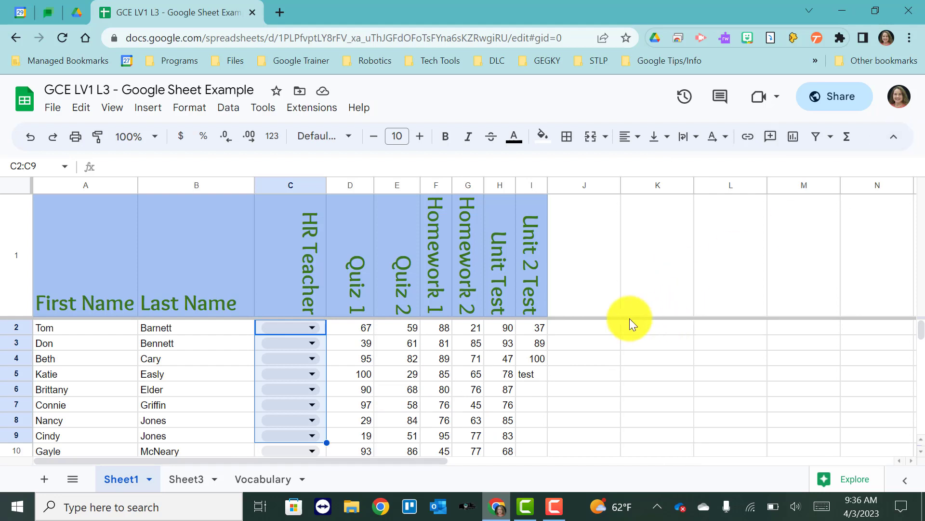
- Insert a dropdown in the empty cell J2 and review the criteria types available for its validation rule, keeping Dropdown
click(597, 326)
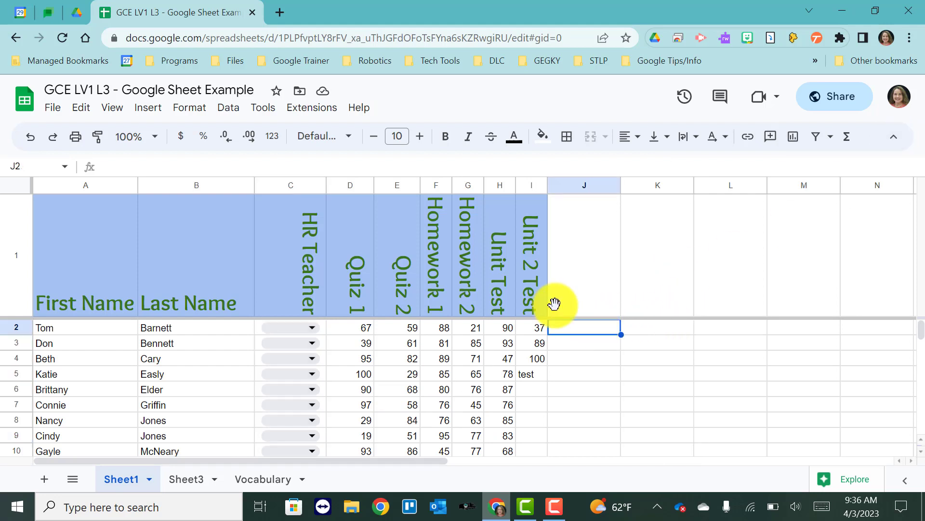
click(228, 108)
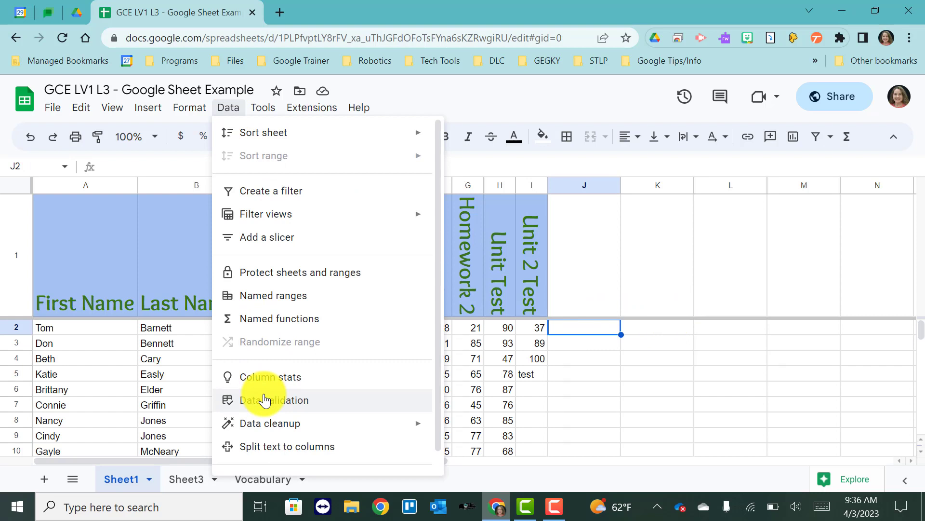
mouse_move(148, 113)
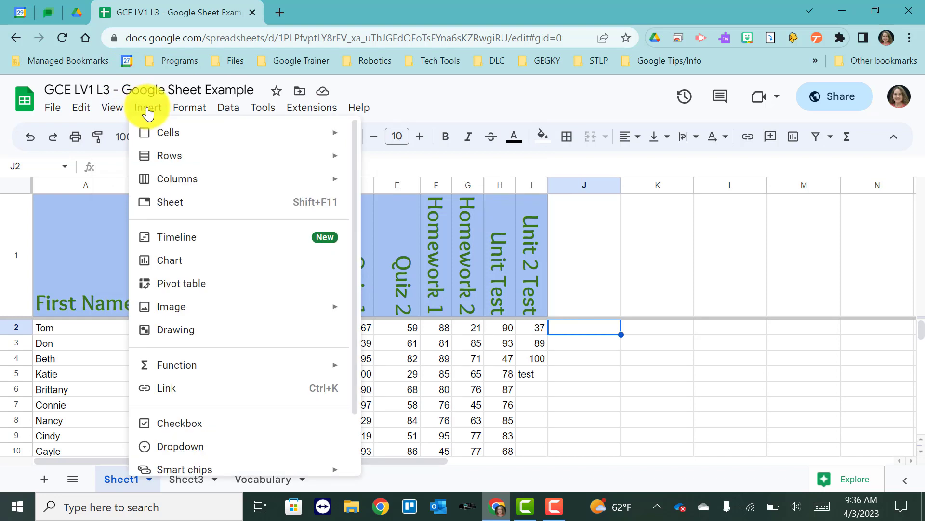
click(167, 444)
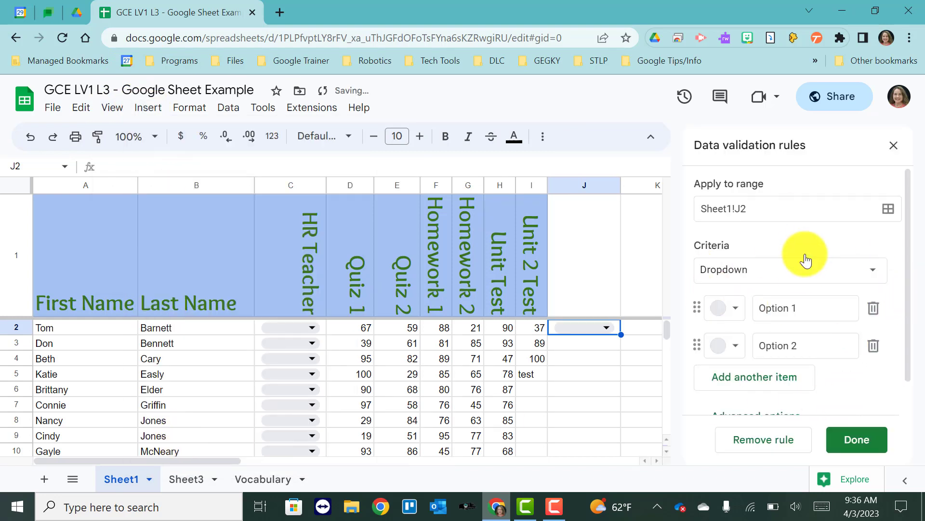
click(876, 278)
scroll(819, 311, down, 9)
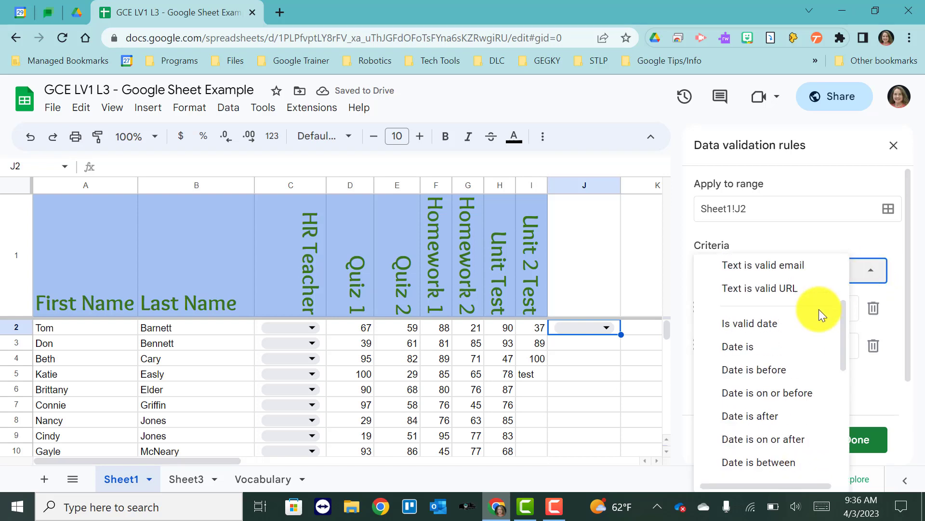
scroll(819, 309, up, 9)
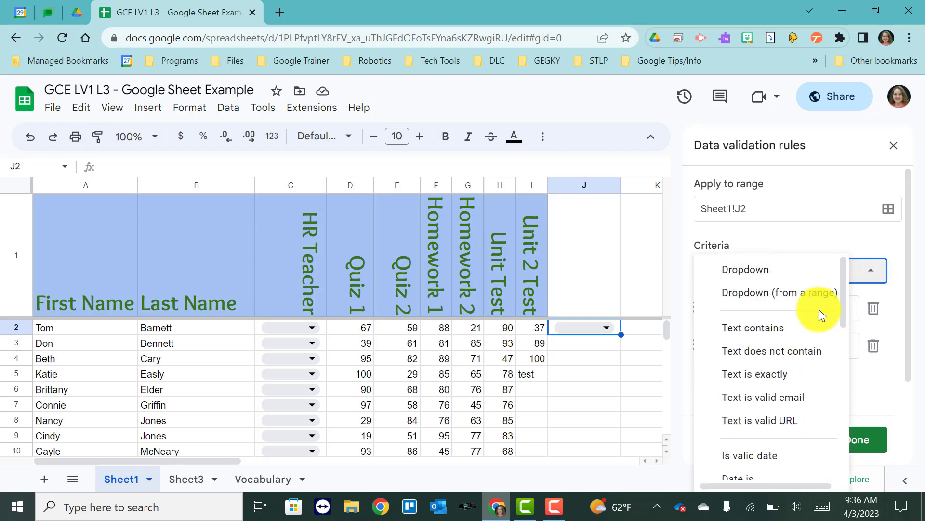
click(653, 261)
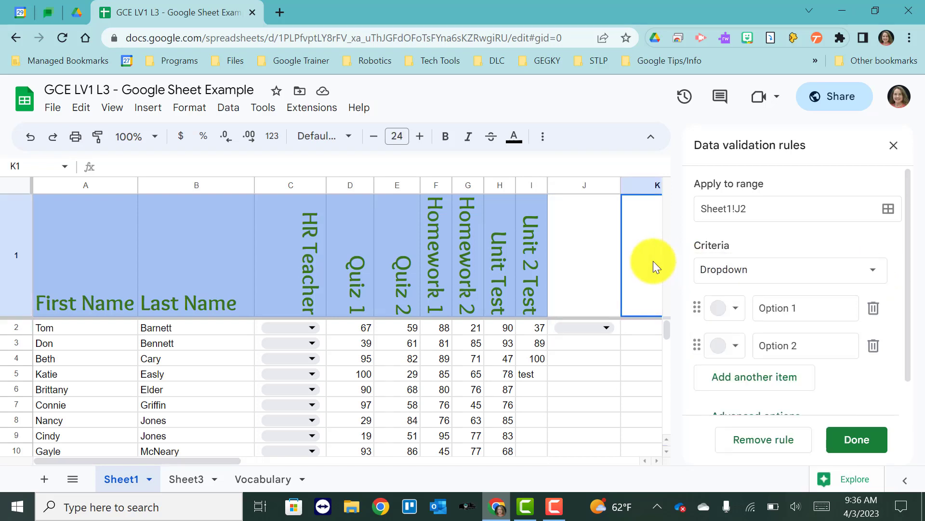